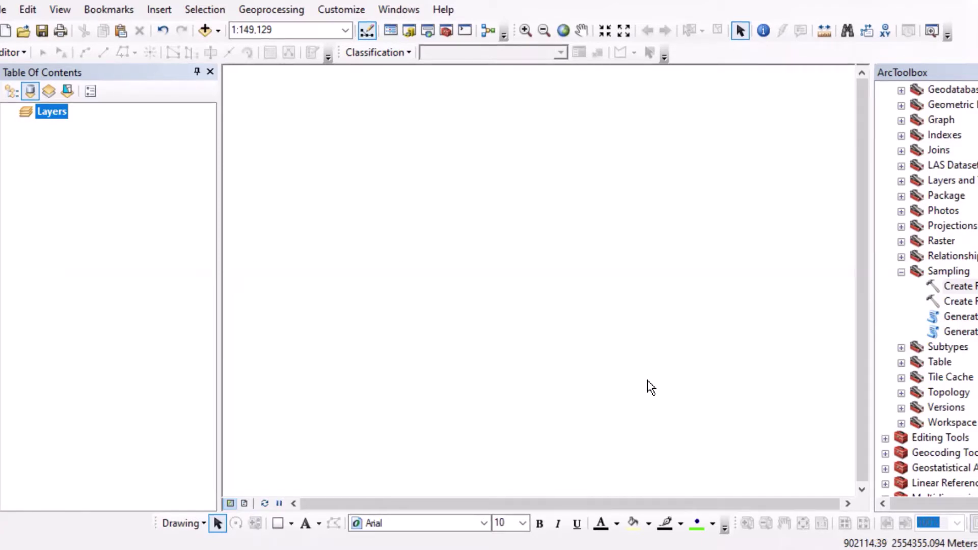
# Add the Ramganj_Upazilla shapefile from New folder to the map
pyautogui.click(218, 32)
pyautogui.click(224, 51)
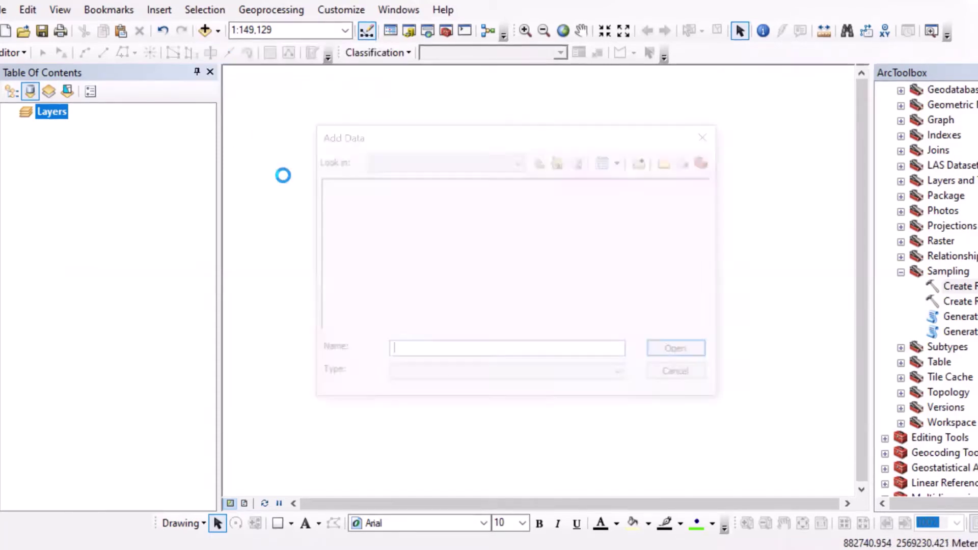
pyautogui.click(388, 205)
pyautogui.click(686, 359)
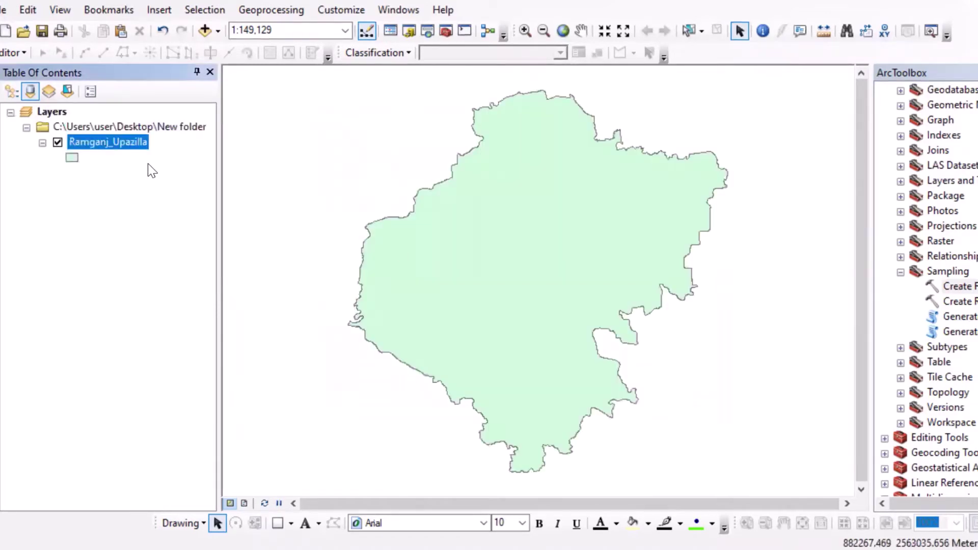
# Examine the source properties of the Ramganj_Upazilla layer, checking its coordinate system and angular unit
pyautogui.rightClick(128, 146)
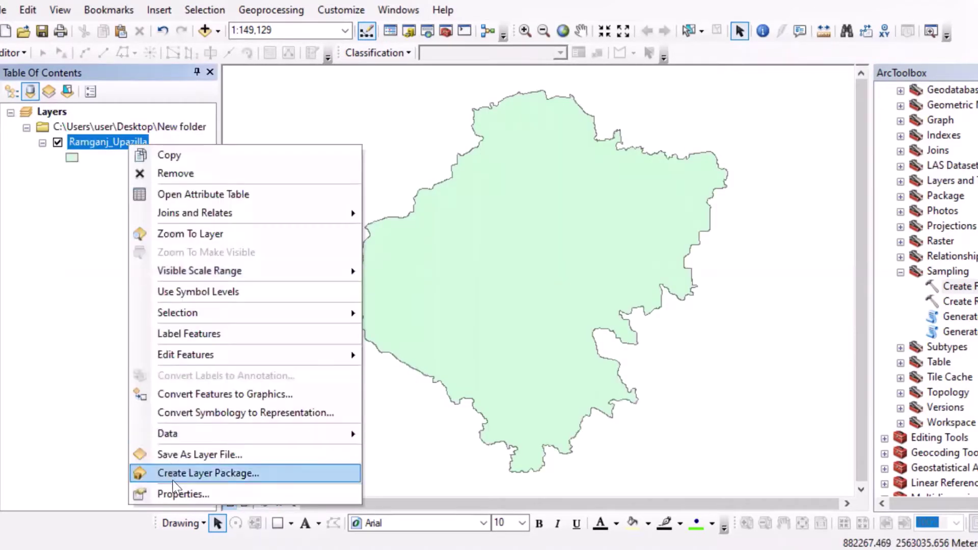
pyautogui.click(176, 493)
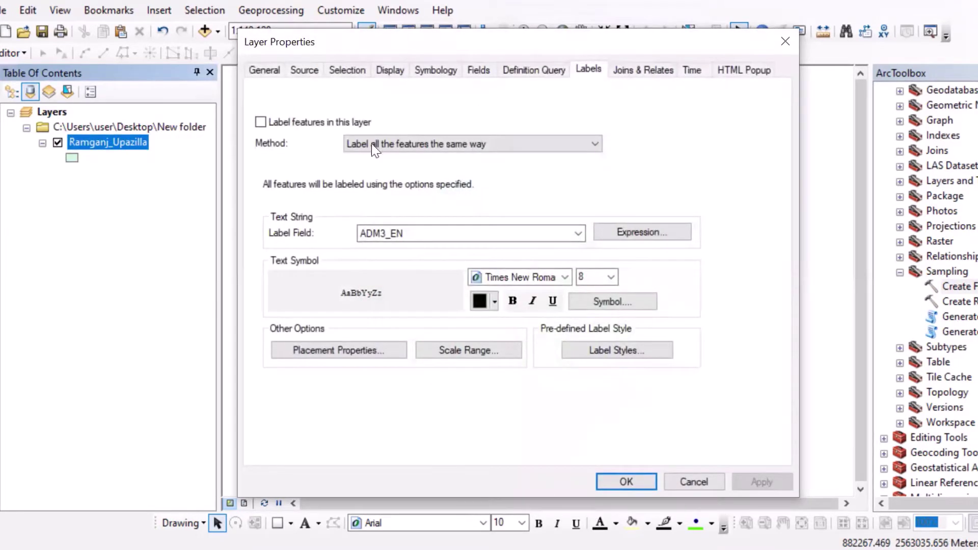
pyautogui.click(274, 69)
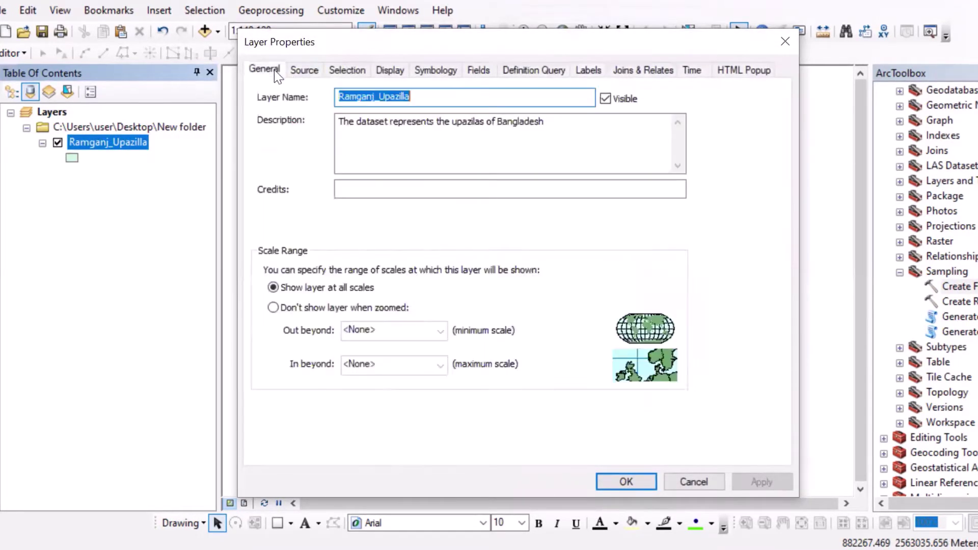
pyautogui.click(308, 72)
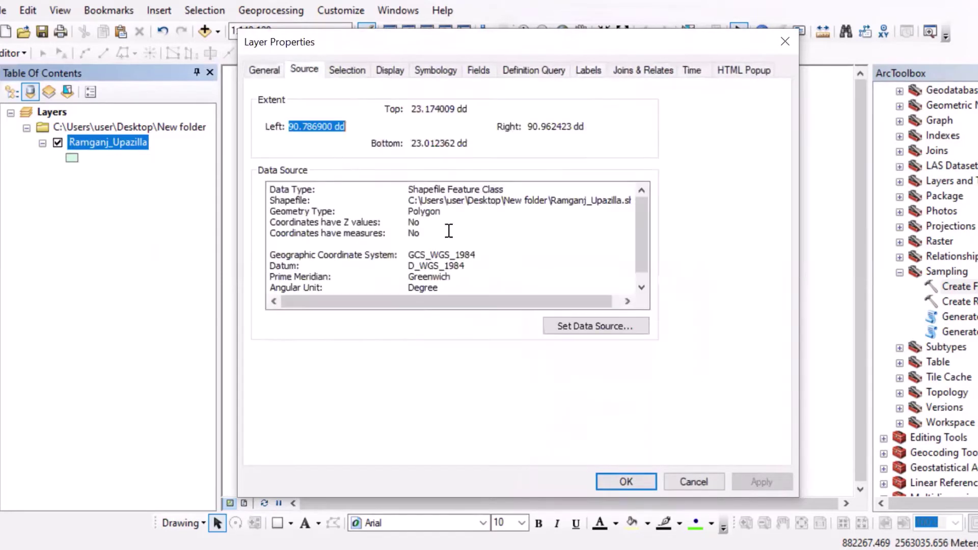
pyautogui.click(285, 258)
pyautogui.moveTo(439, 255); pyautogui.dragTo(446, 254)
pyautogui.click(482, 256)
pyautogui.scroll(-1, 482, 259)
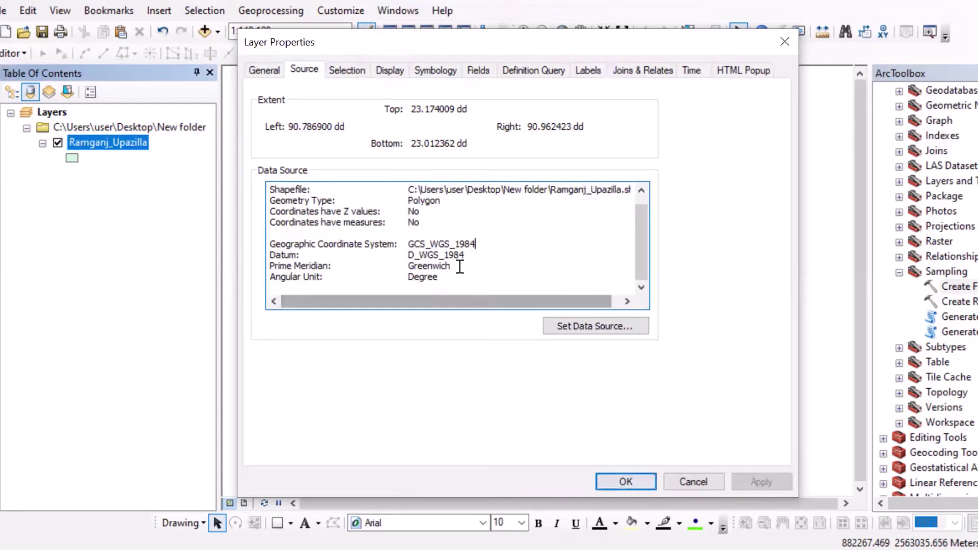
pyautogui.click(640, 479)
# Open the Project tool from the Data Management projections toolset and choose Ramganj_Upazilla as its input dataset
pyautogui.click(900, 273)
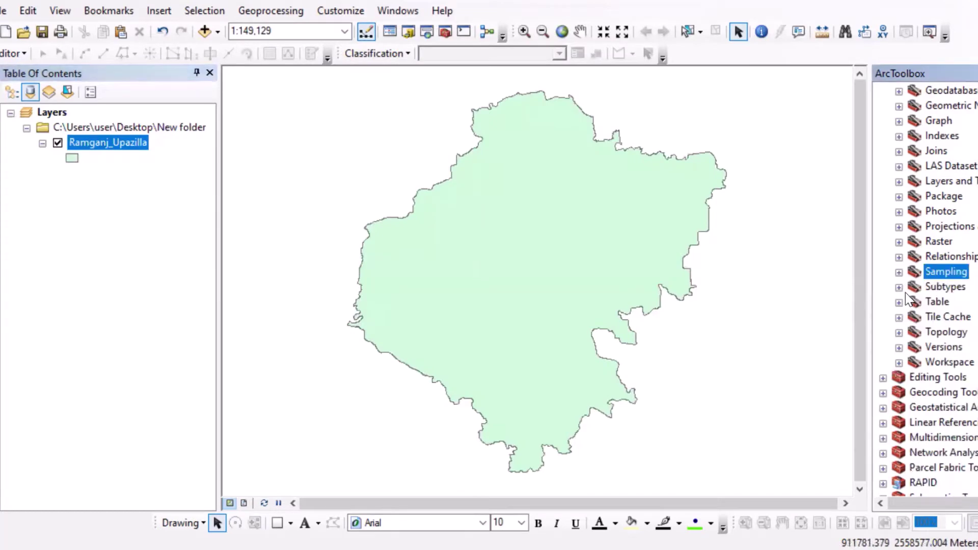
pyautogui.scroll(-2, 906, 292)
pyautogui.scroll(4, 914, 331)
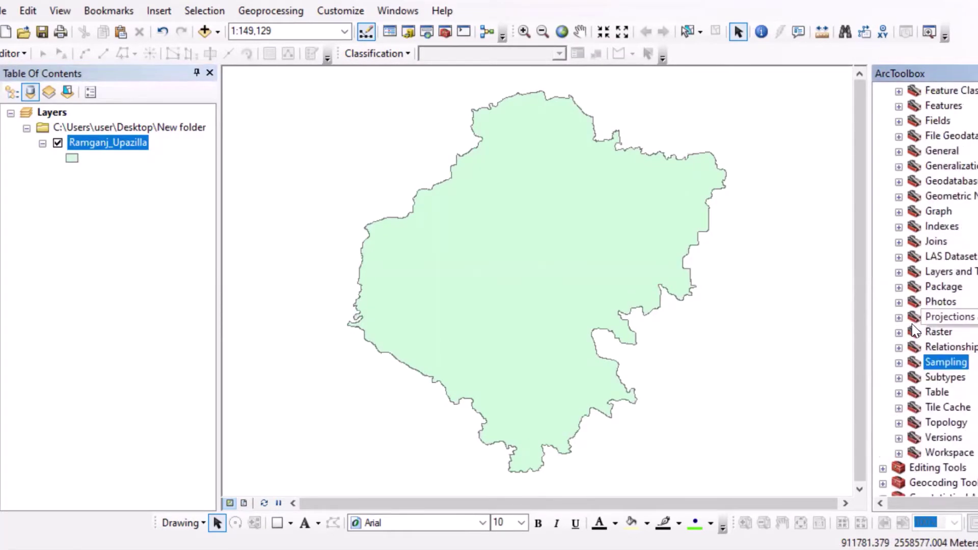
pyautogui.scroll(-4, 915, 331)
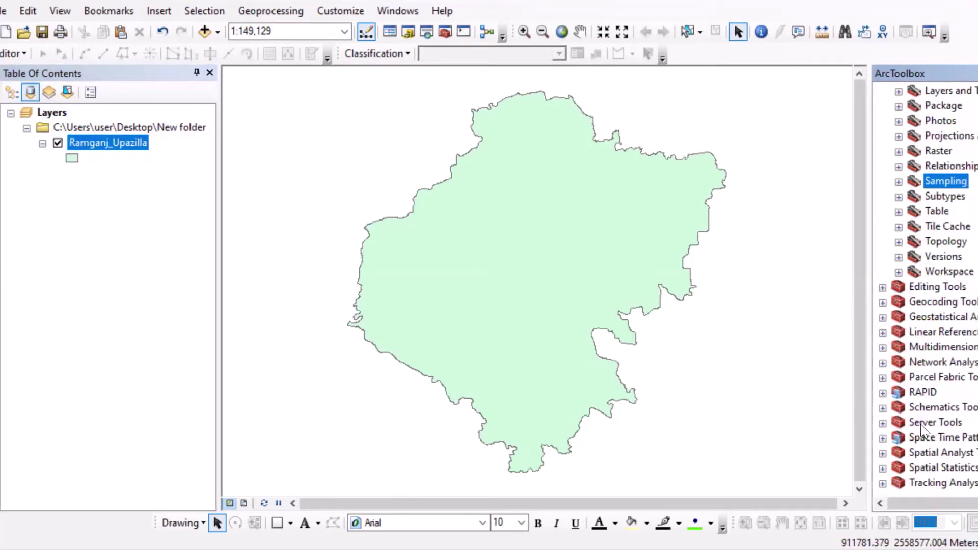
pyautogui.scroll(8, 921, 392)
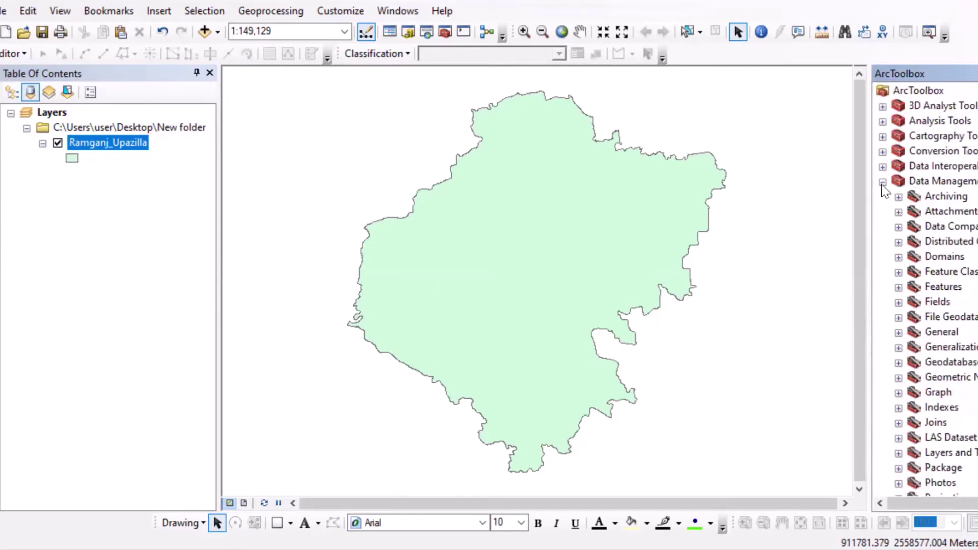
pyautogui.click(883, 182)
pyautogui.click(883, 182)
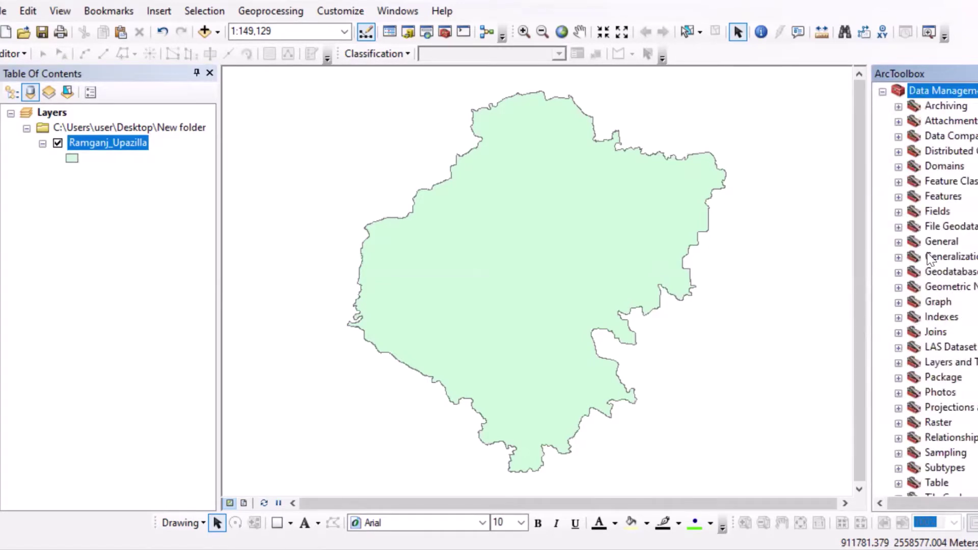
pyautogui.scroll(-2, 930, 258)
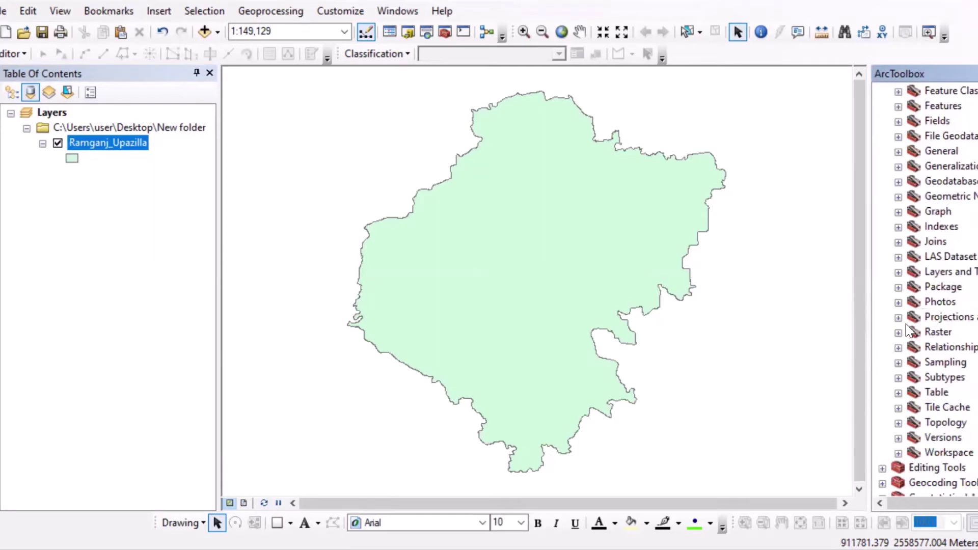
pyautogui.click(898, 317)
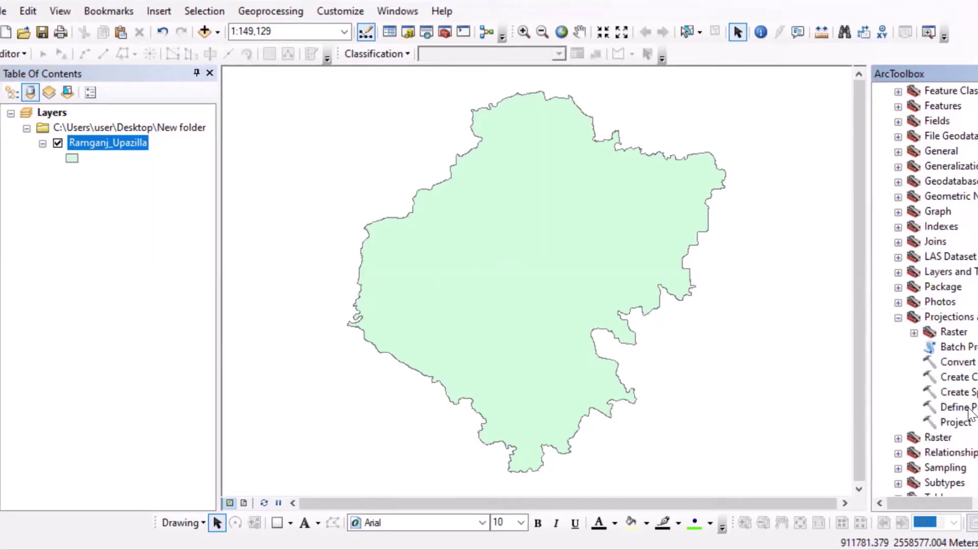
pyautogui.click(956, 423)
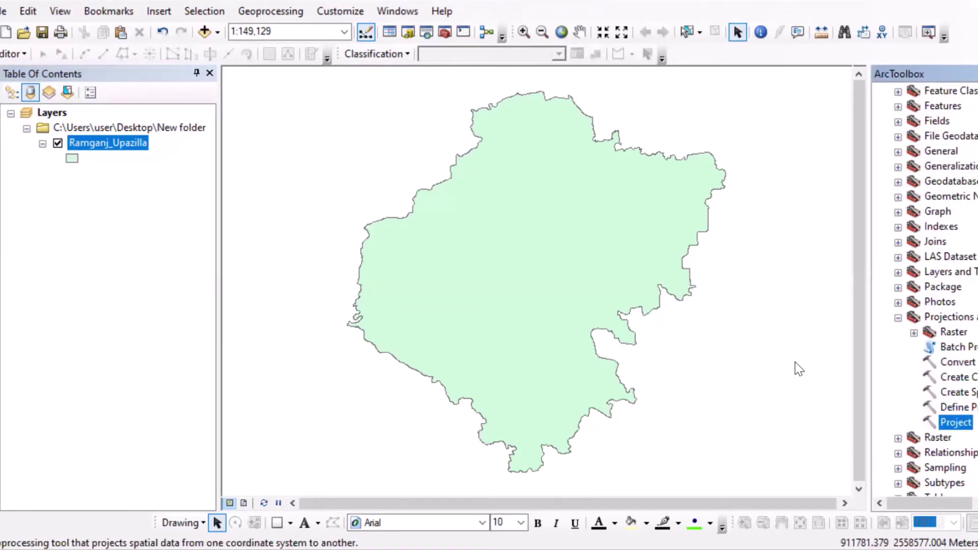
pyautogui.click(599, 117)
pyautogui.click(361, 133)
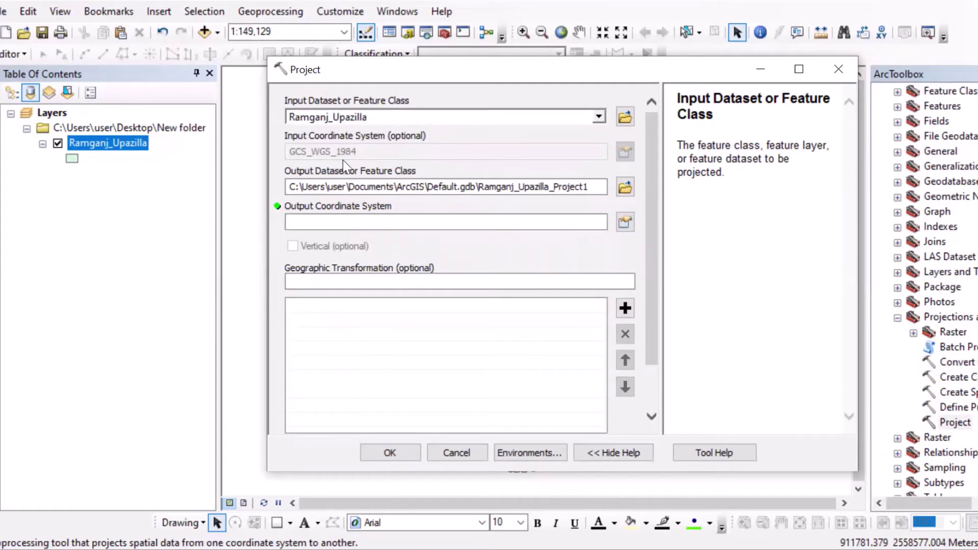
# Set the projection output to a feature class named Project_Ramganj in New folder
pyautogui.click(626, 187)
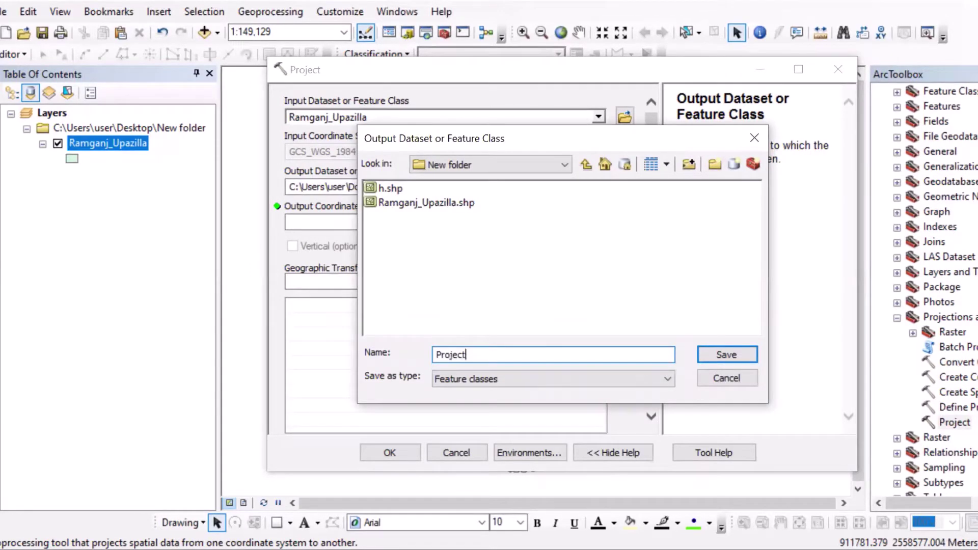
pyautogui.write('Project_Ramganj')
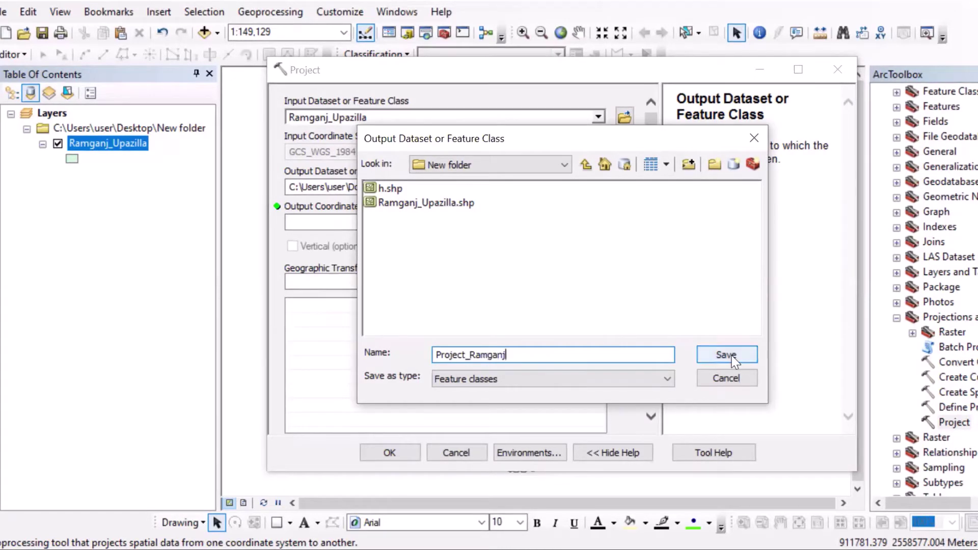
pyautogui.press('Return')
# Choose WGS 1984 UTM Zone 45N as the output coordinate system and run the projection
pyautogui.click(628, 224)
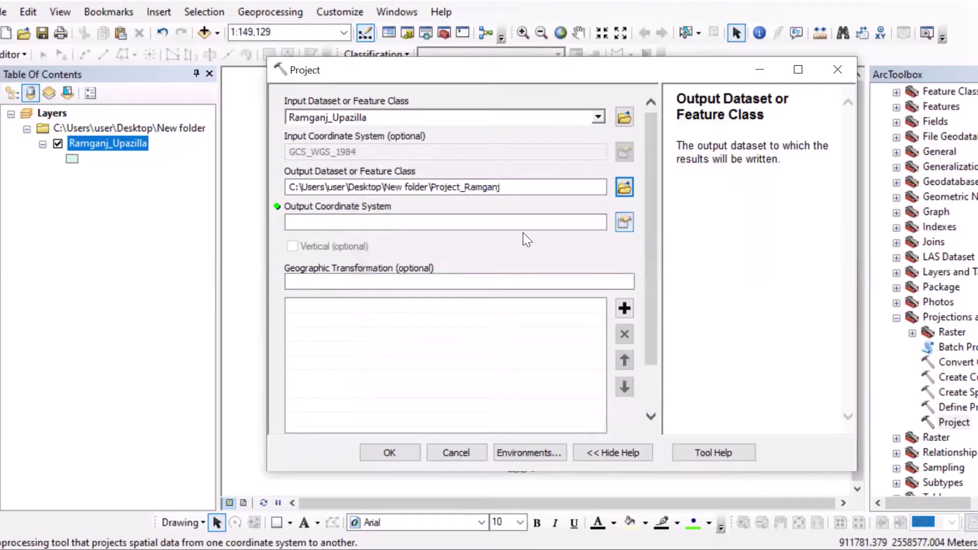
pyautogui.scroll(-3, 503, 234)
pyautogui.click(502, 188)
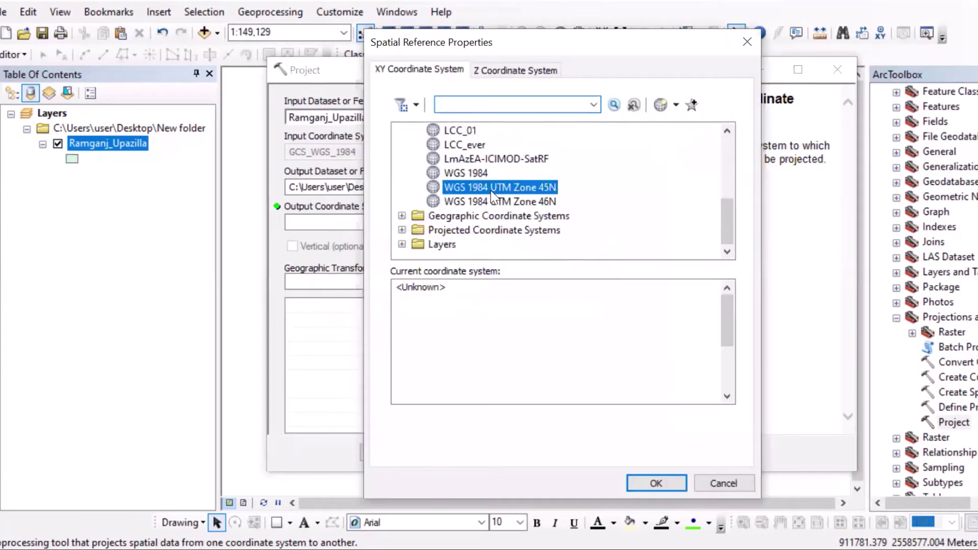
pyautogui.click(658, 488)
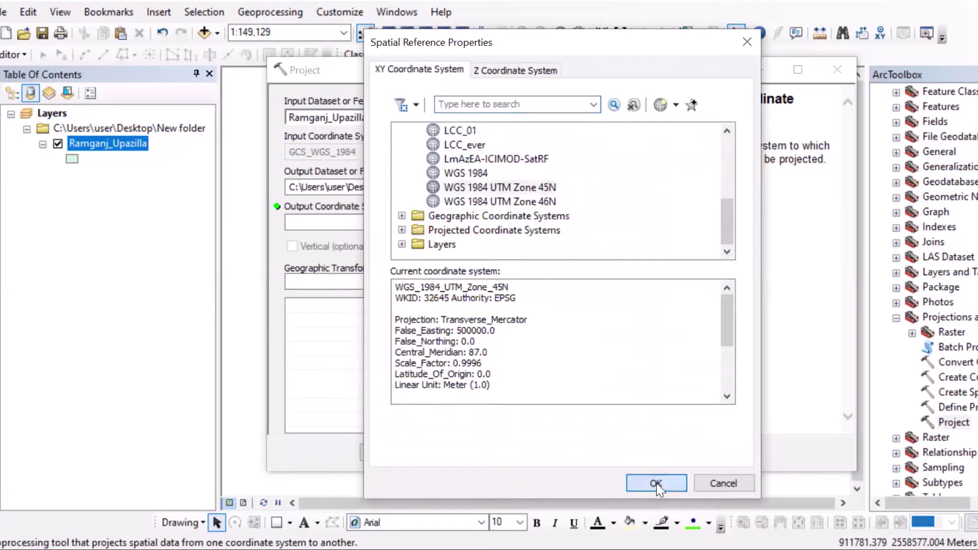
pyautogui.click(408, 453)
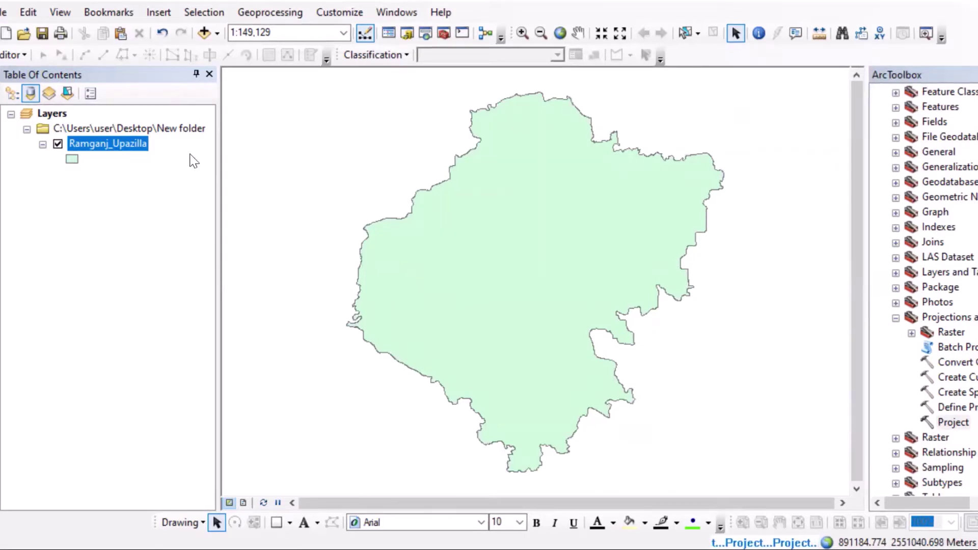
# Add Project_Ramganj.shp to the map and remove the original Ramganj_Upazilla layer
pyautogui.click(217, 36)
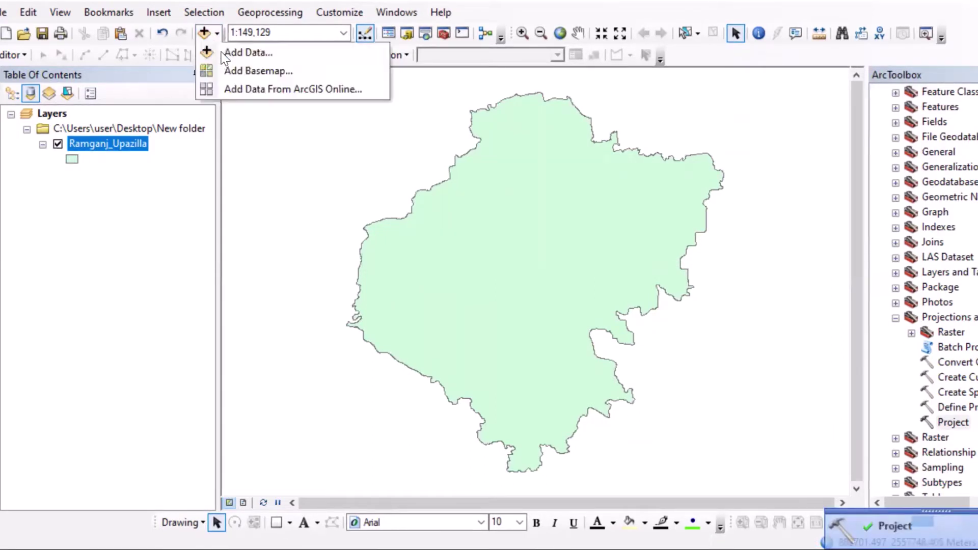
pyautogui.click(225, 54)
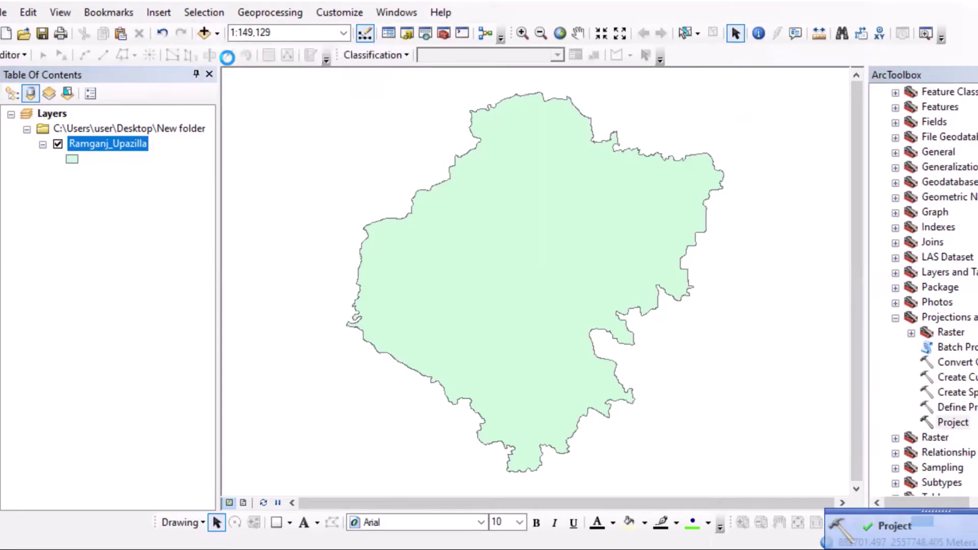
pyautogui.click(369, 202)
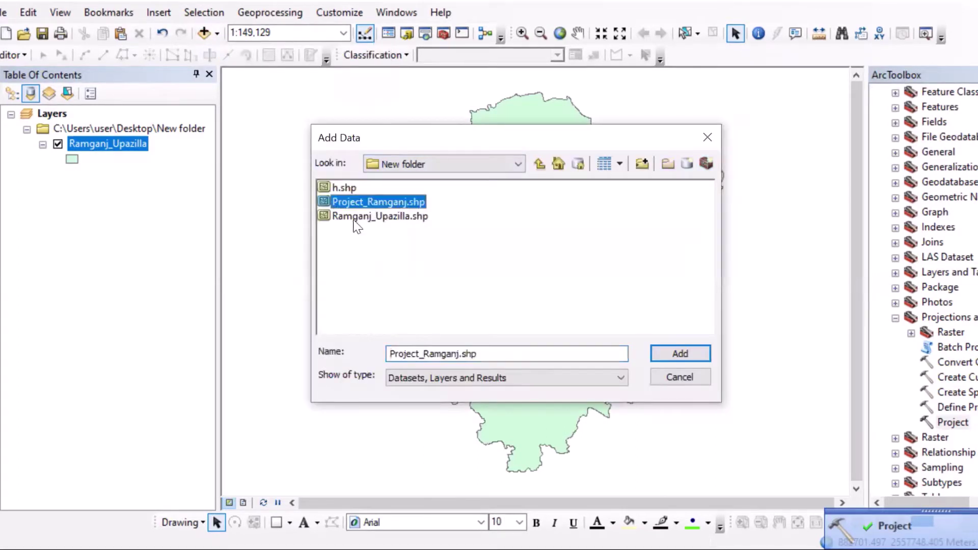
pyautogui.click(683, 354)
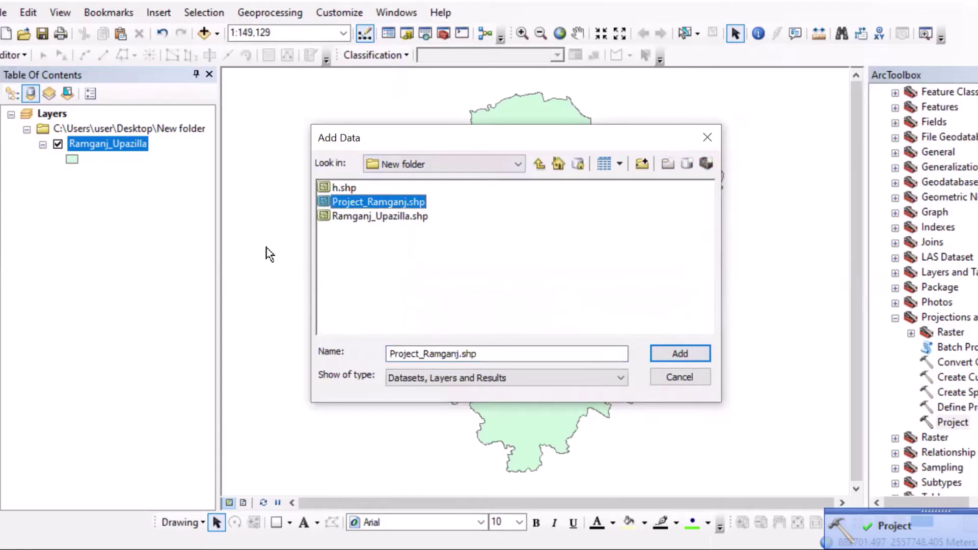
pyautogui.rightClick(123, 173)
pyautogui.click(147, 201)
# Examine the source properties of the Project_Ramganj layer, checking its projected coordinate system and linear unit
pyautogui.rightClick(116, 144)
pyautogui.click(159, 489)
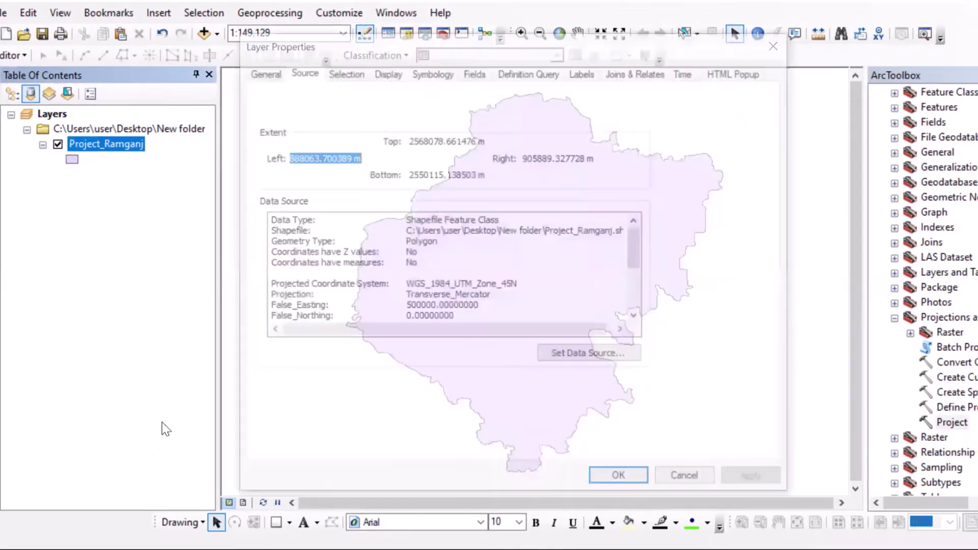
pyautogui.scroll(-1, 397, 285)
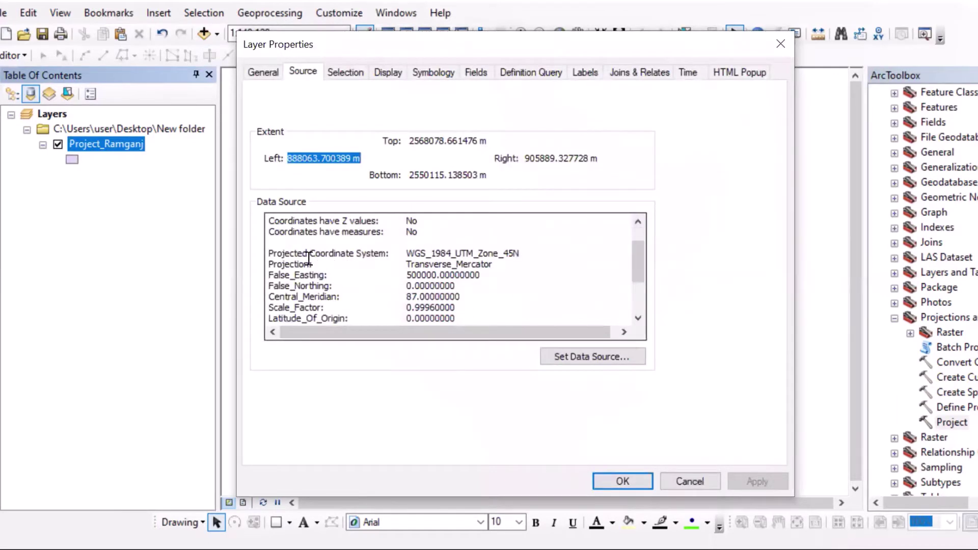
pyautogui.scroll(-1, 438, 260)
pyautogui.moveTo(274, 298)
pyautogui.mouseDown()
pyautogui.moveTo(402, 296)
pyautogui.moveTo(278, 300)
pyautogui.mouseUp()
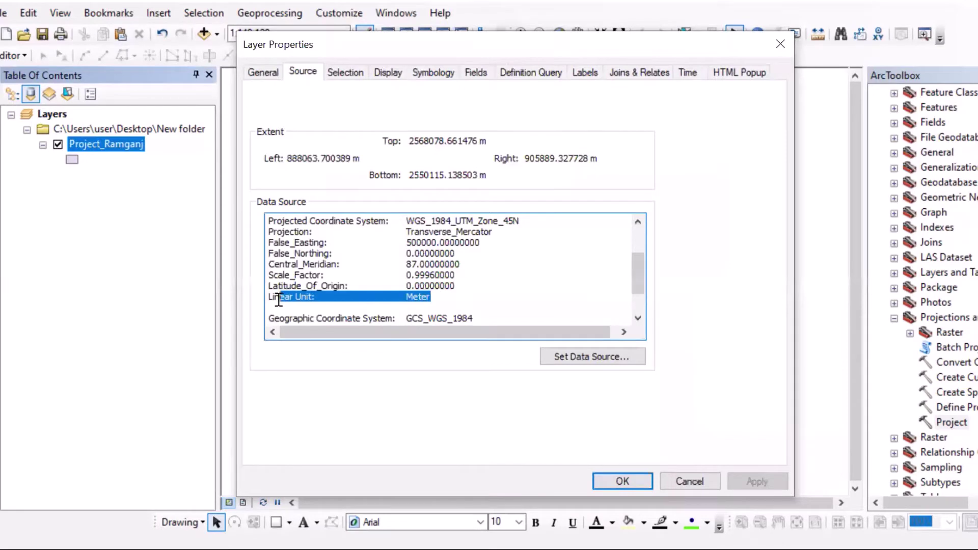
pyautogui.click(491, 299)
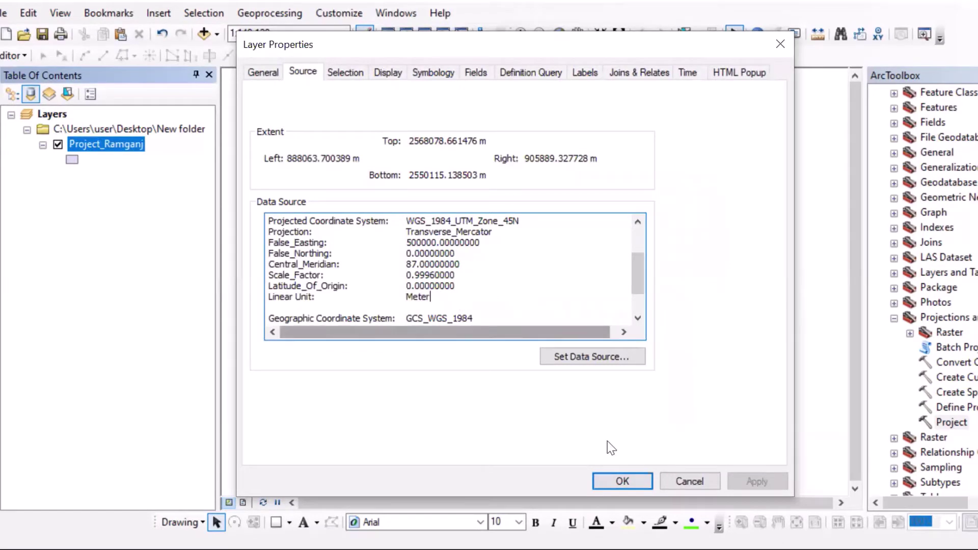
pyautogui.click(625, 482)
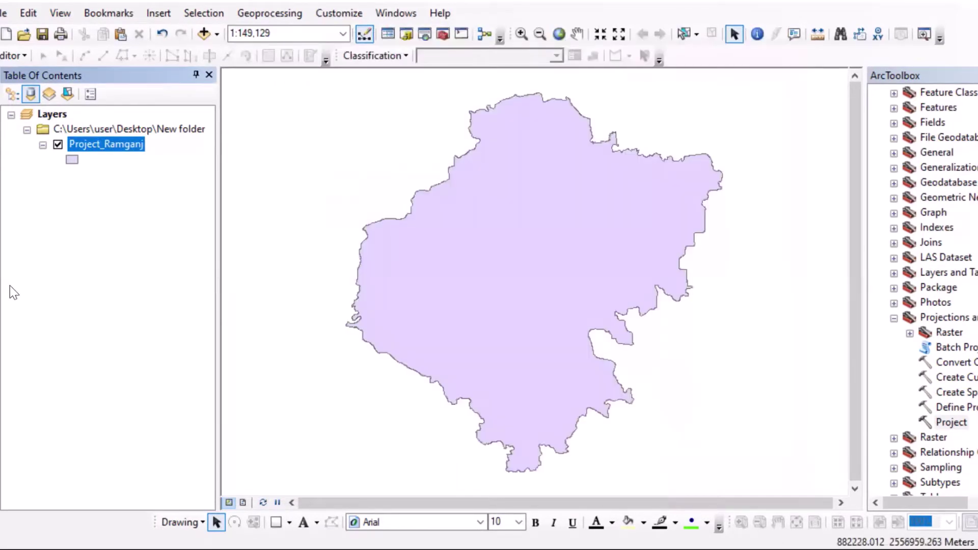
# Start the Create Fishnet tool and set its output feature class to Fishnet_Ramganj in New folder
pyautogui.click(894, 319)
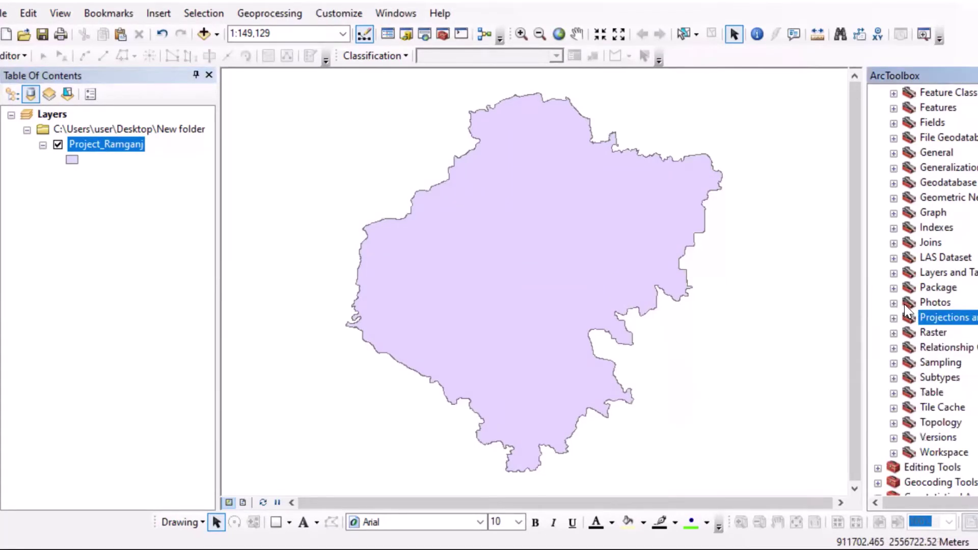
pyautogui.scroll(2, 905, 306)
pyautogui.scroll(-3, 905, 305)
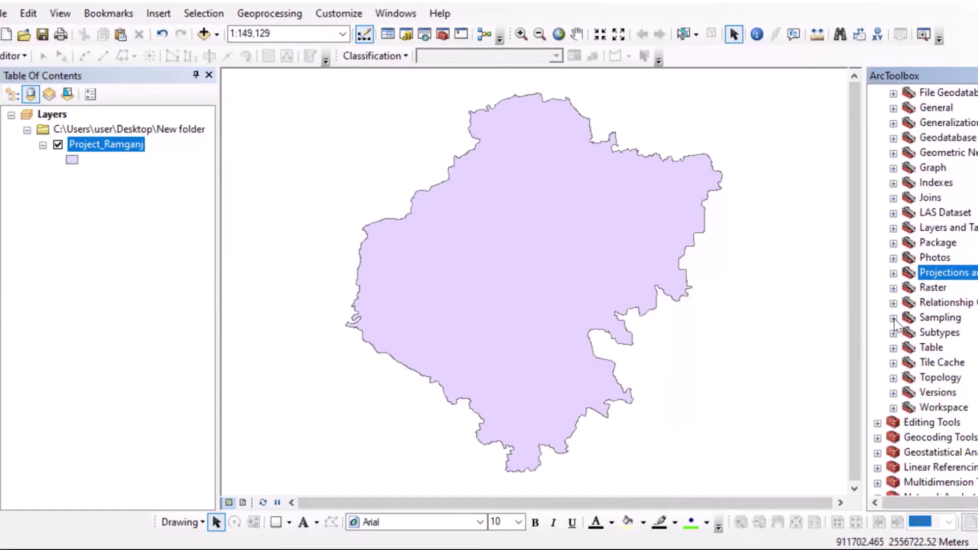
pyautogui.click(894, 319)
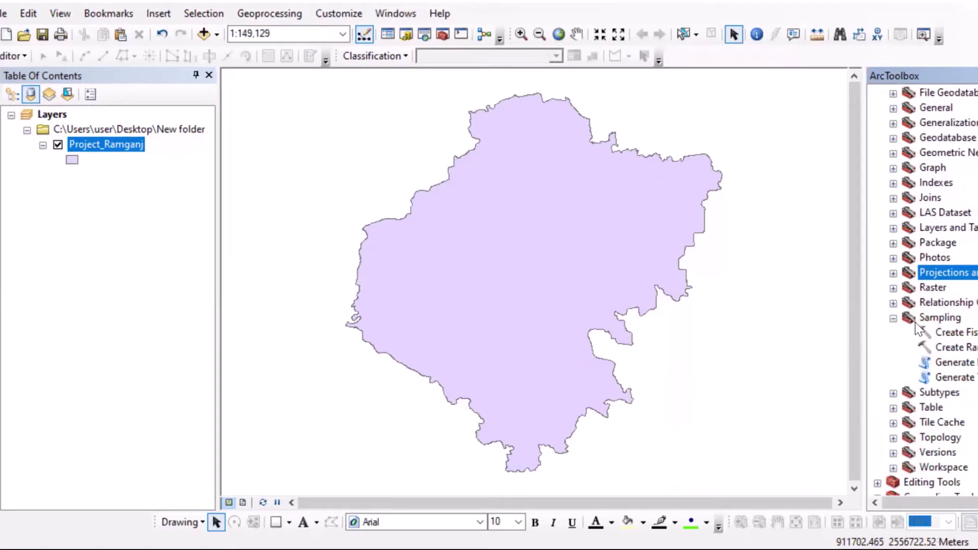
pyautogui.click(951, 333)
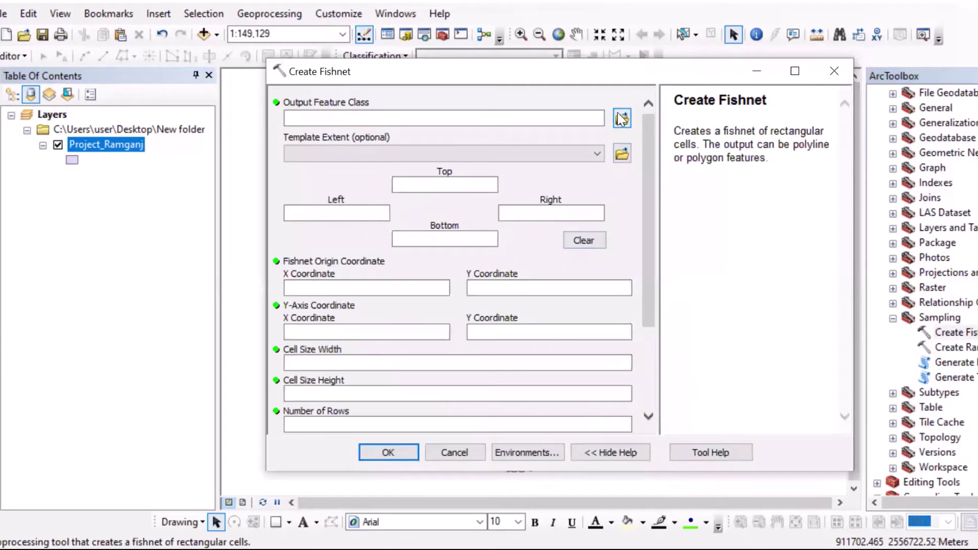
pyautogui.click(621, 118)
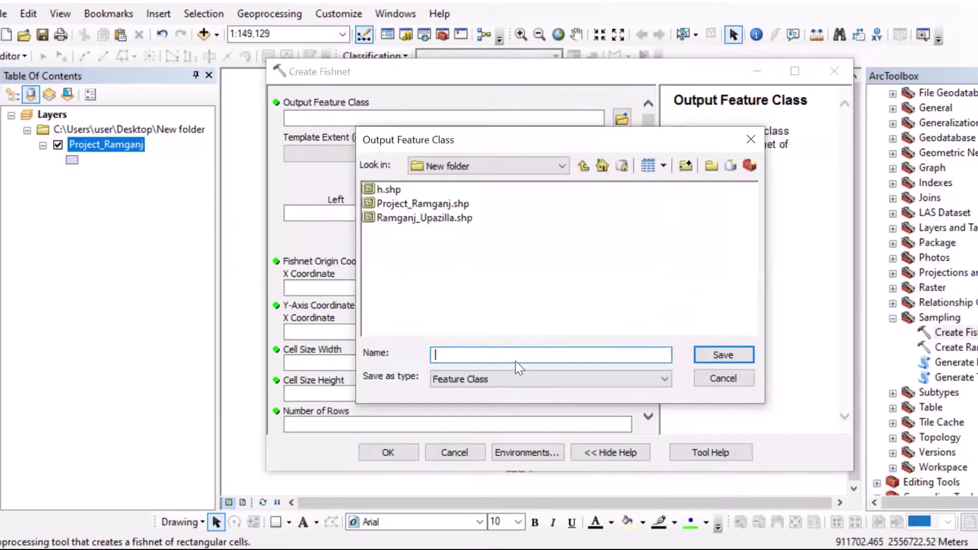
pyautogui.write('Fi')
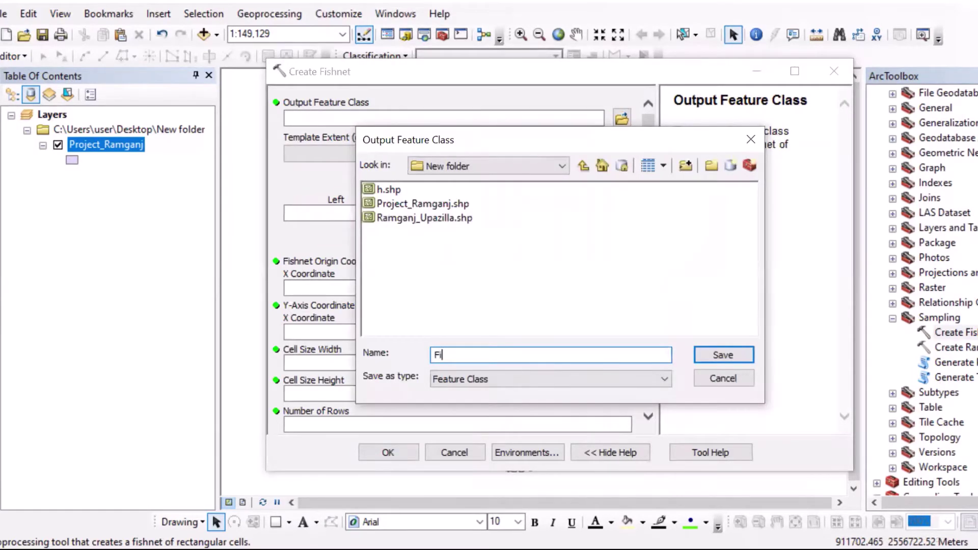
pyautogui.write('shnet_Ramganj')
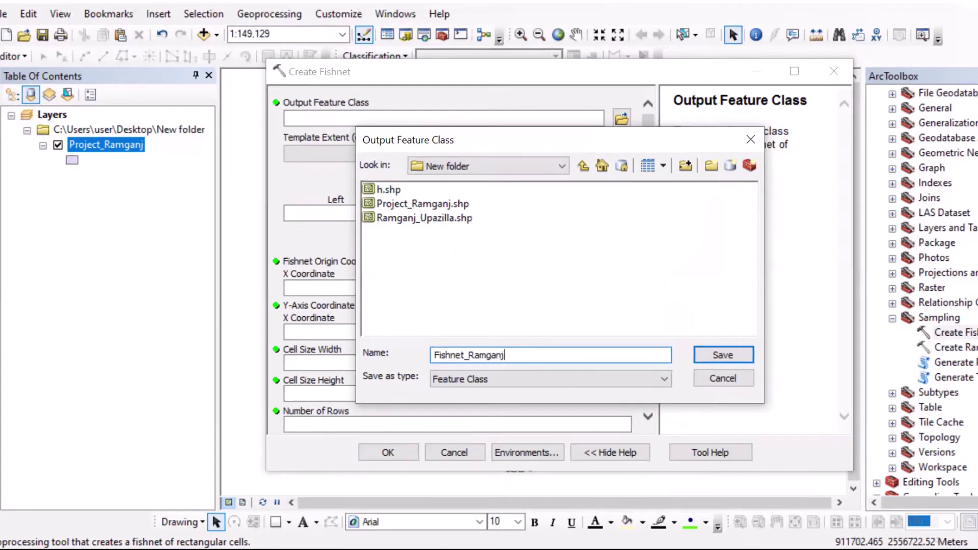
pyautogui.click(713, 357)
# Match the fishnet's template extent to the Project_Ramganj layer and set 10 rows and 10 columns
pyautogui.click(597, 154)
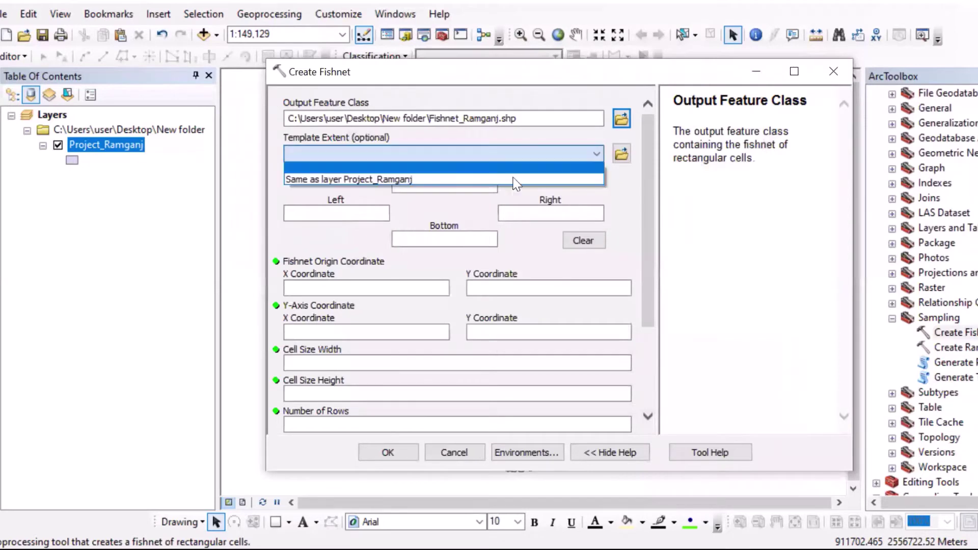
pyautogui.click(476, 179)
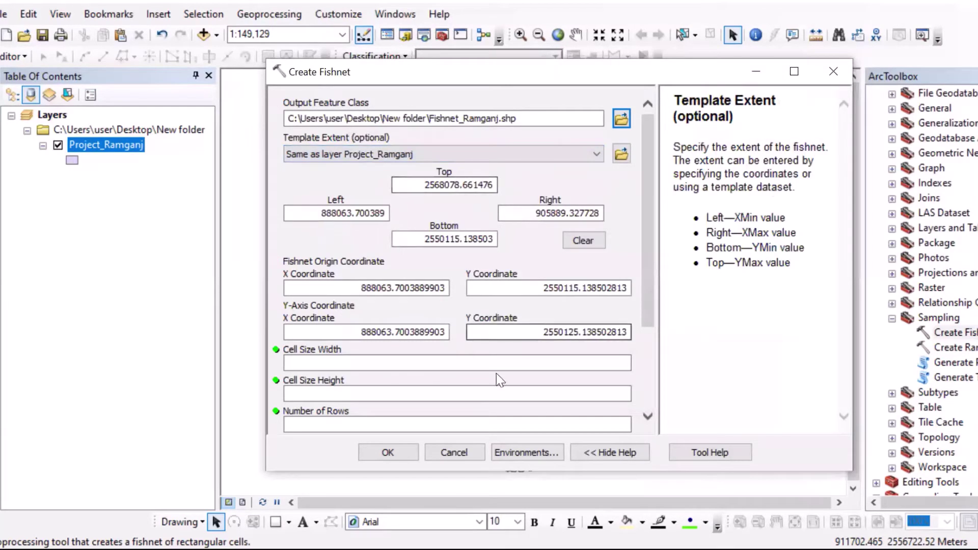
pyautogui.scroll(-3, 535, 400)
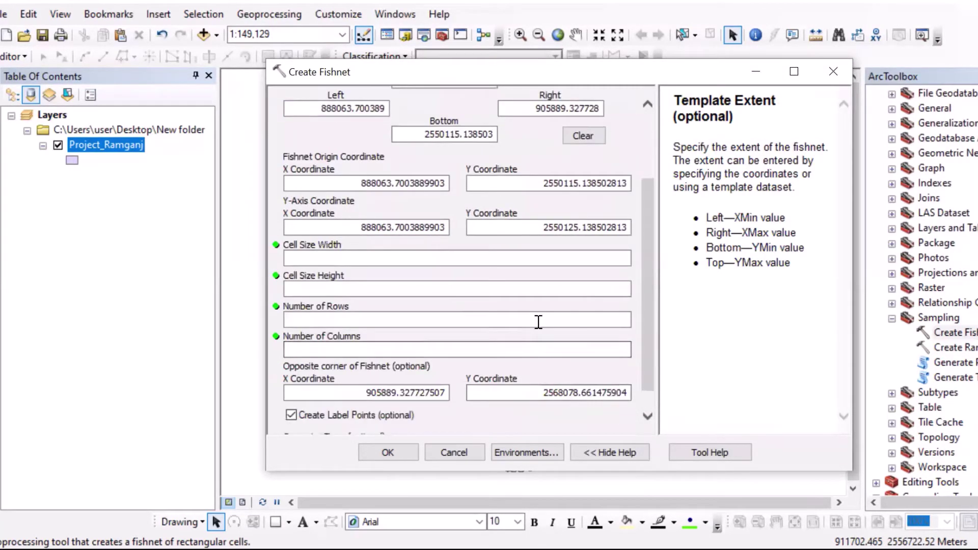
pyautogui.click(538, 322)
pyautogui.write('10')
pyautogui.click(590, 349)
pyautogui.write('10')
# Set the fishnet's geometry type to POLYGON and run the tool
pyautogui.scroll(-1, 594, 360)
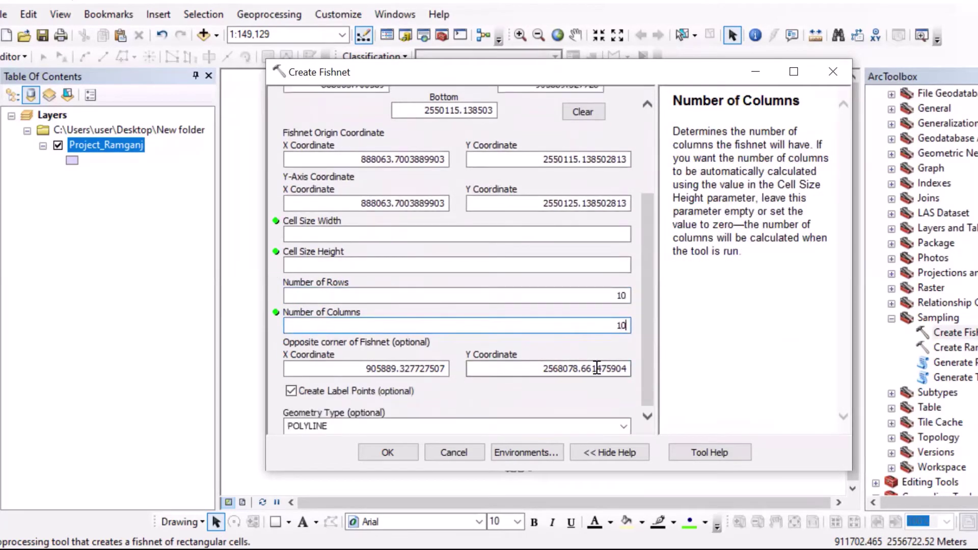
pyautogui.click(624, 426)
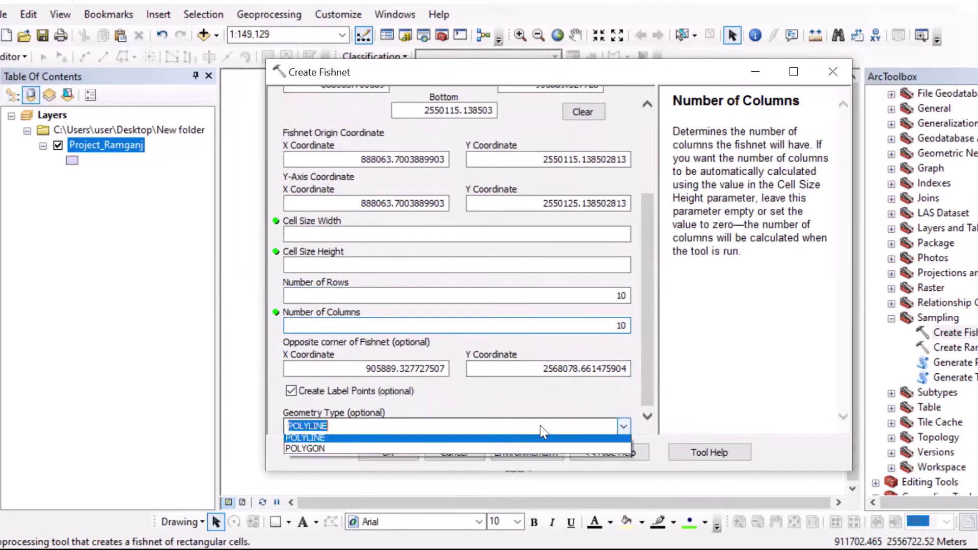
pyautogui.click(425, 451)
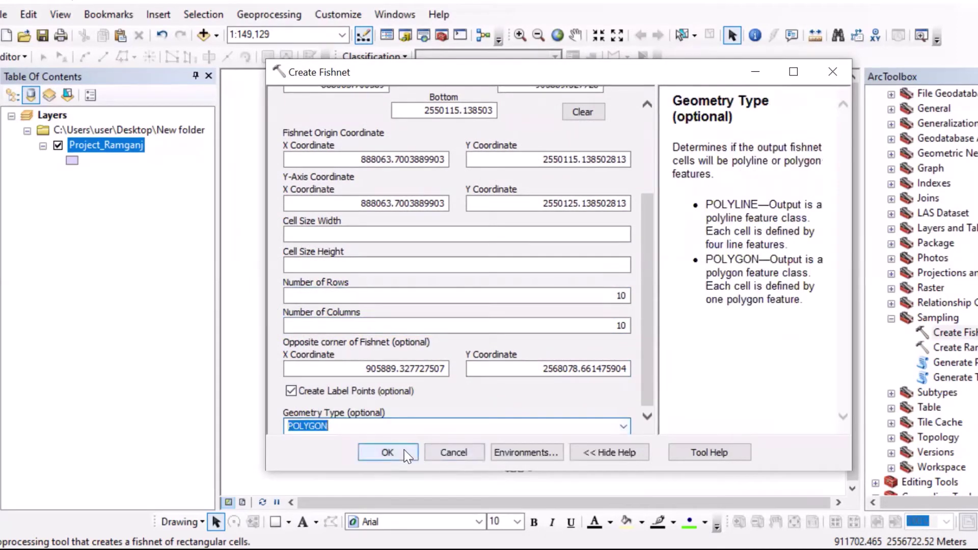
pyautogui.click(389, 452)
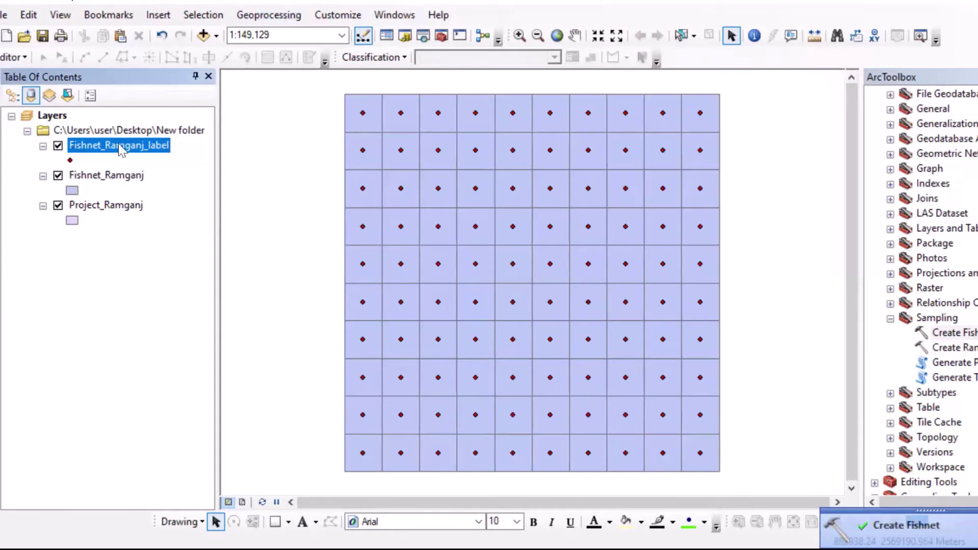
# Start the Clip tool with Fishnet_Ramganj as the input features and Project_Ramganj as the clip features
pyautogui.click(288, 16)
pyautogui.click(286, 47)
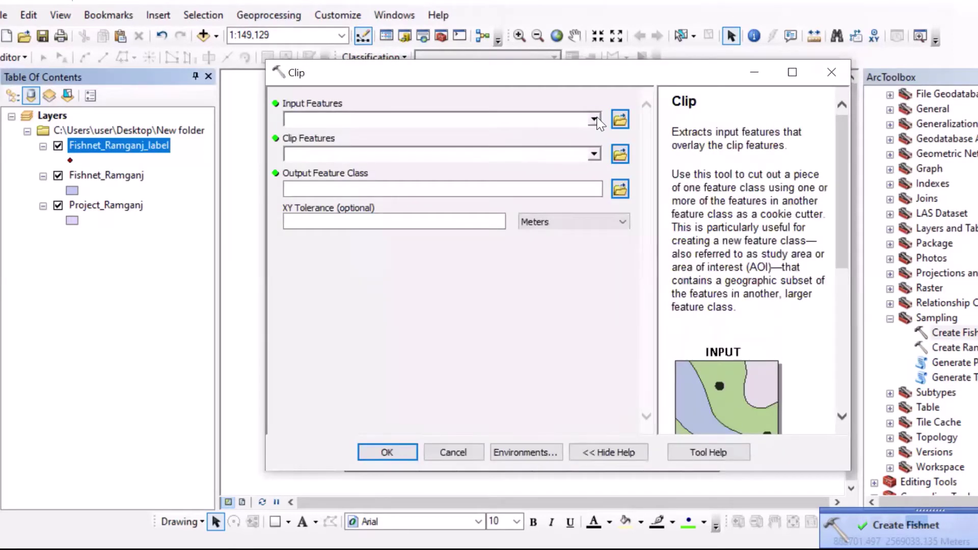
pyautogui.click(594, 119)
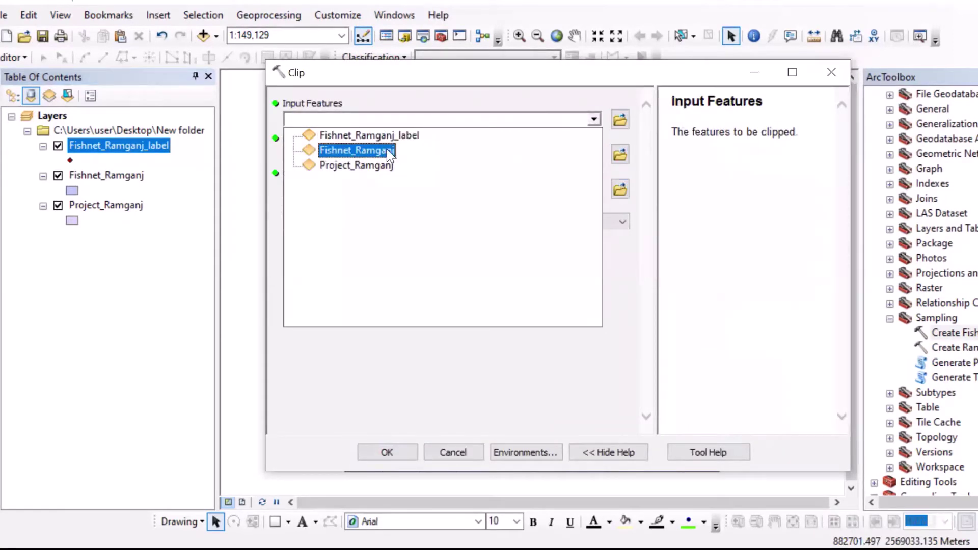
pyautogui.click(386, 149)
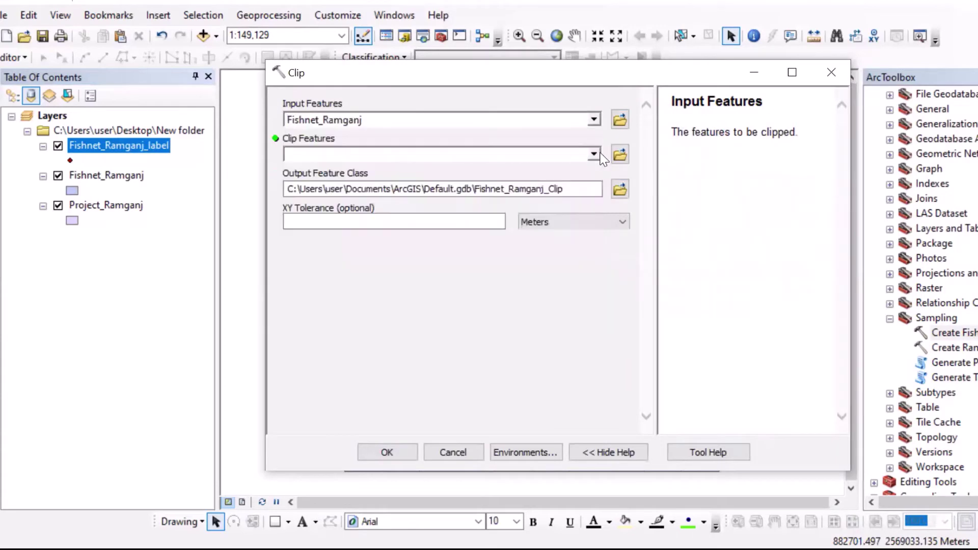
pyautogui.click(594, 153)
pyautogui.click(375, 199)
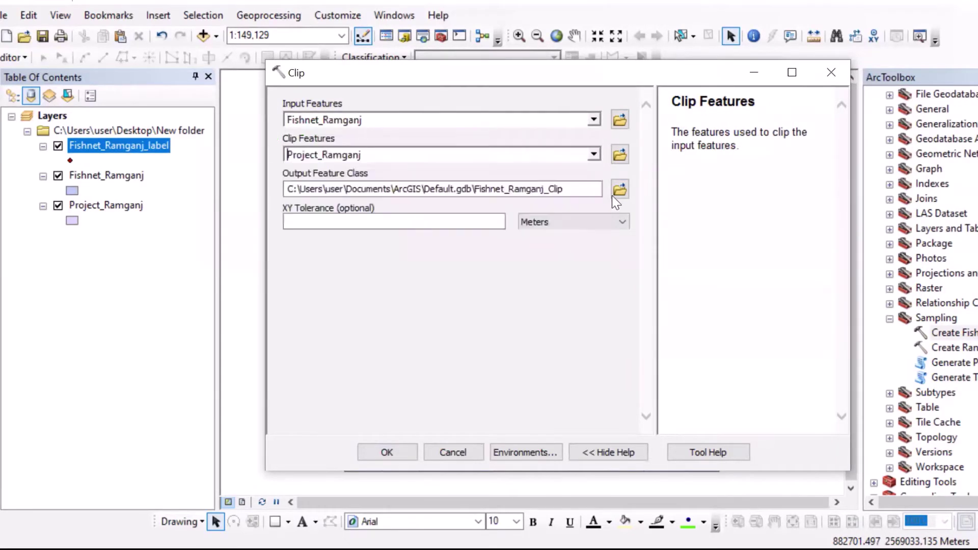
# Name the clip output Cliped_fishnet_Ramganj in New folder and run the clip
pyautogui.click(618, 192)
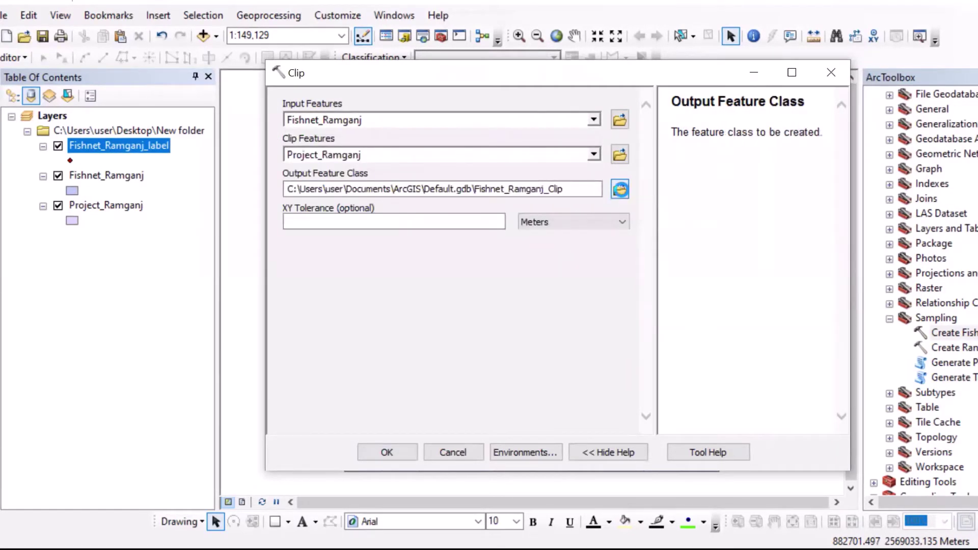
pyautogui.write('Cliped')
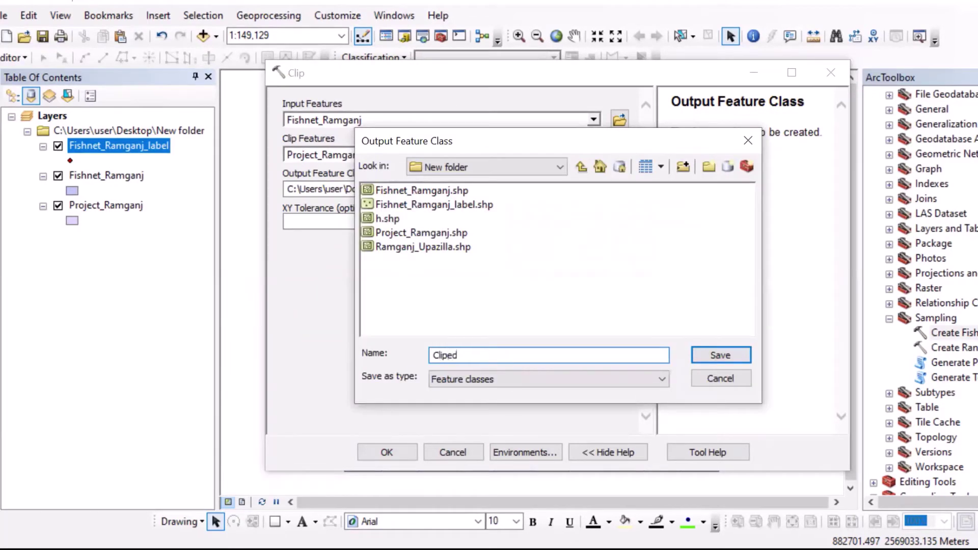
pyautogui.write('net_Rammg')
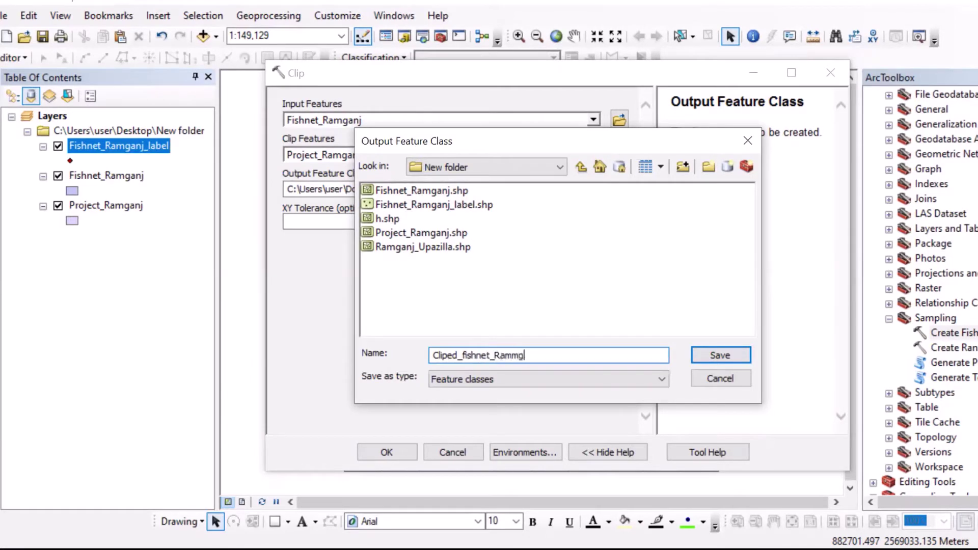
pyautogui.press('BackSpace')
pyautogui.press('BackSpace')
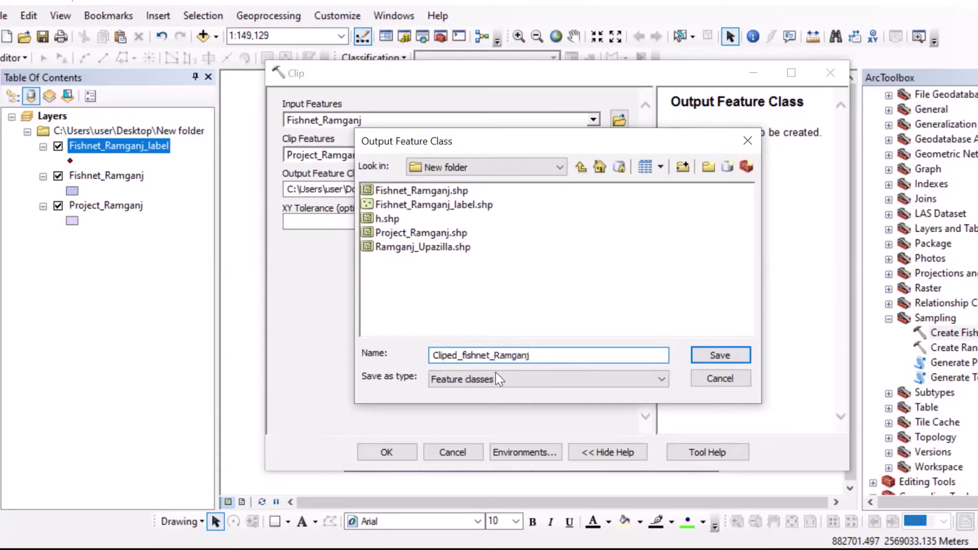
pyautogui.press('Return')
pyautogui.click(387, 453)
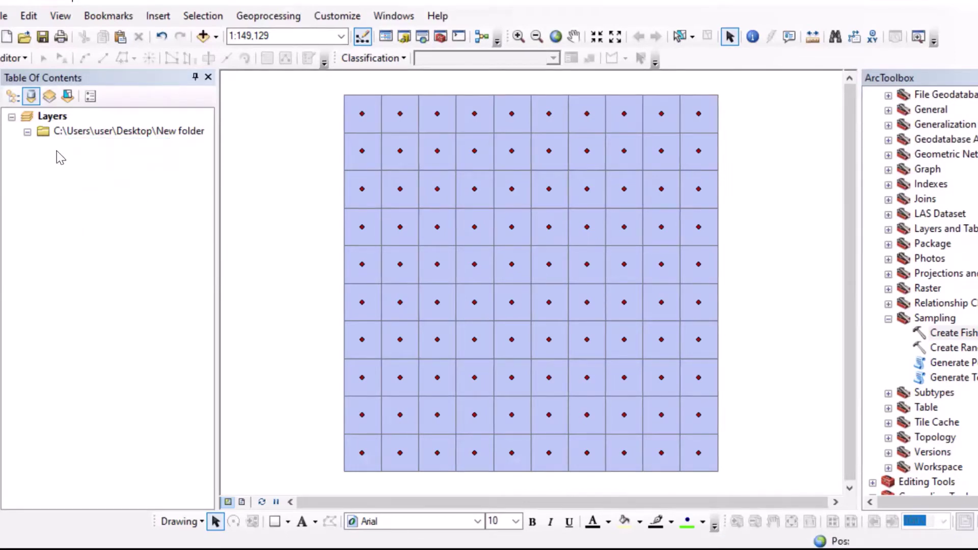
# Hide every layer except Cliped_fishnet_Ramganj and open its attribute table with the Id column selected
pyautogui.click(58, 236)
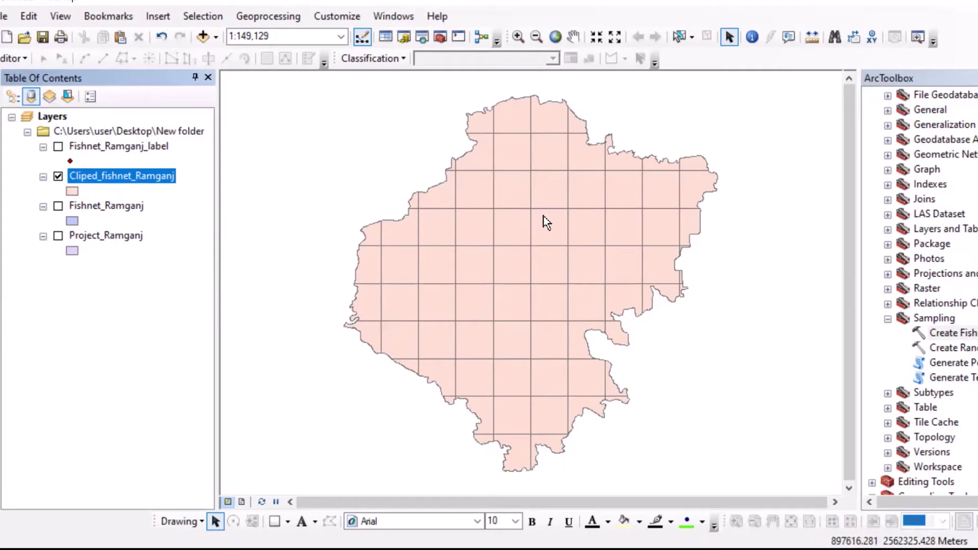
pyautogui.rightClick(128, 178)
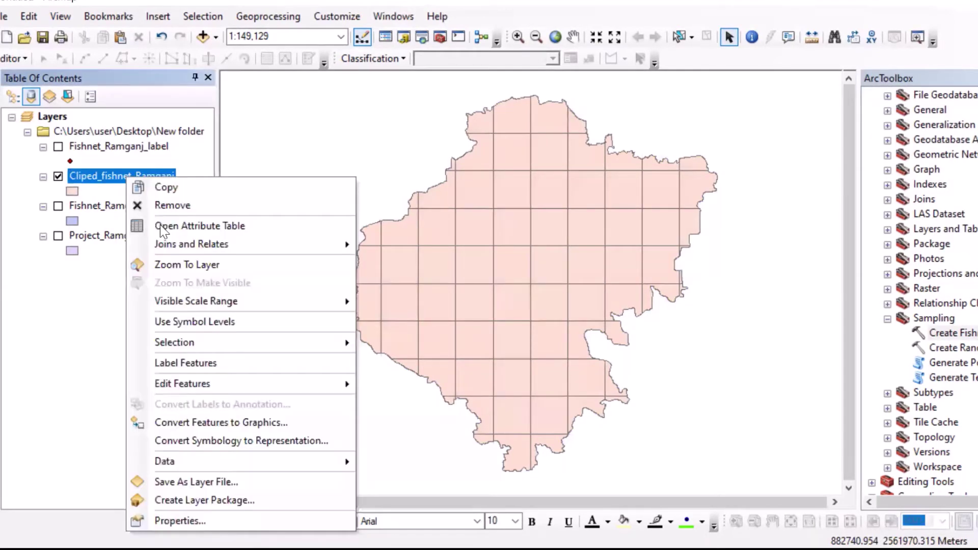
pyautogui.click(162, 228)
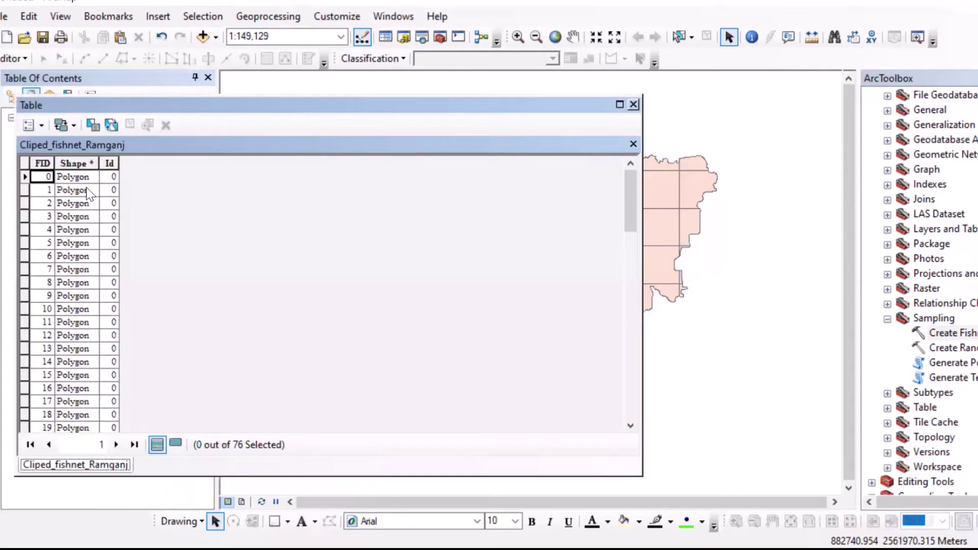
pyautogui.click(109, 163)
# Add a field named X of type Double to the Cliped_fishnet_Ramganj attribute table
pyautogui.click(41, 129)
pyautogui.click(77, 237)
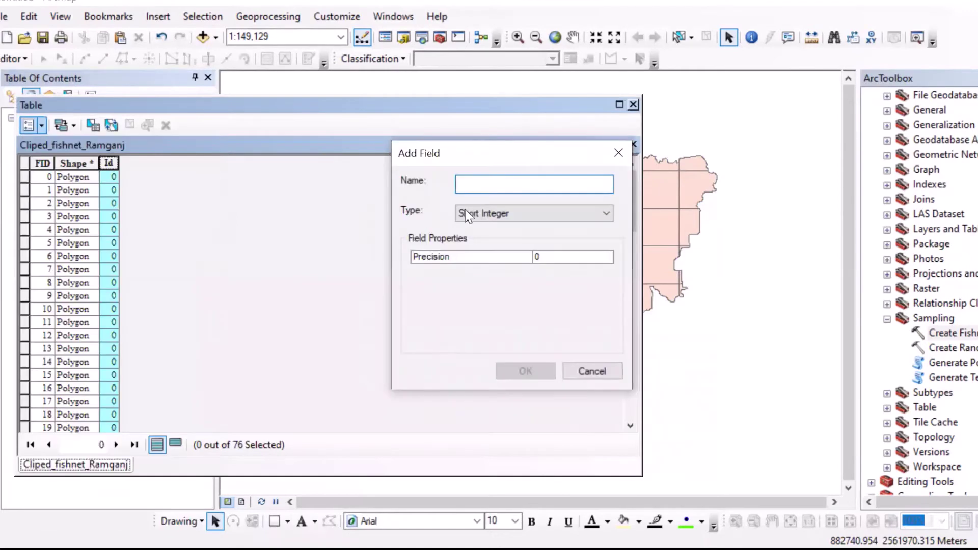
pyautogui.write('X')
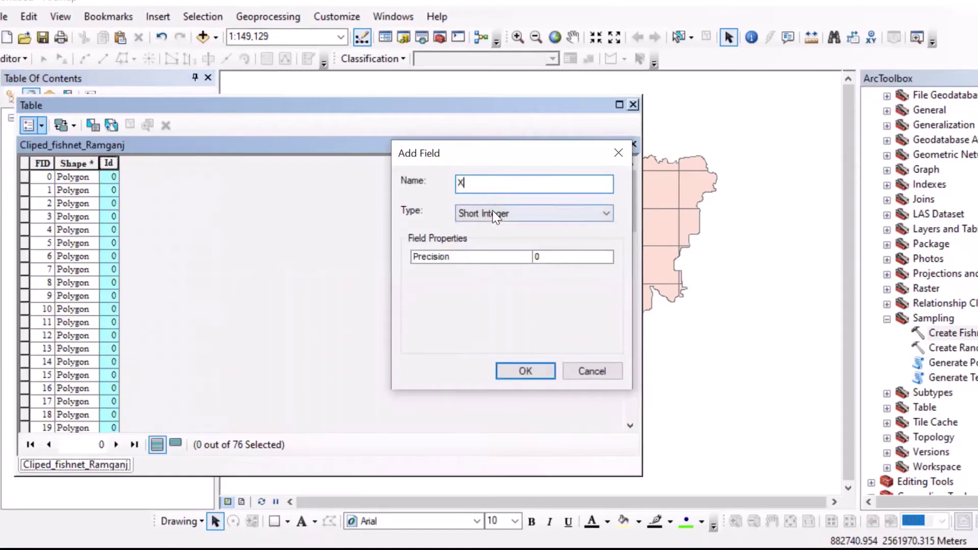
pyautogui.click(496, 217)
pyautogui.click(493, 259)
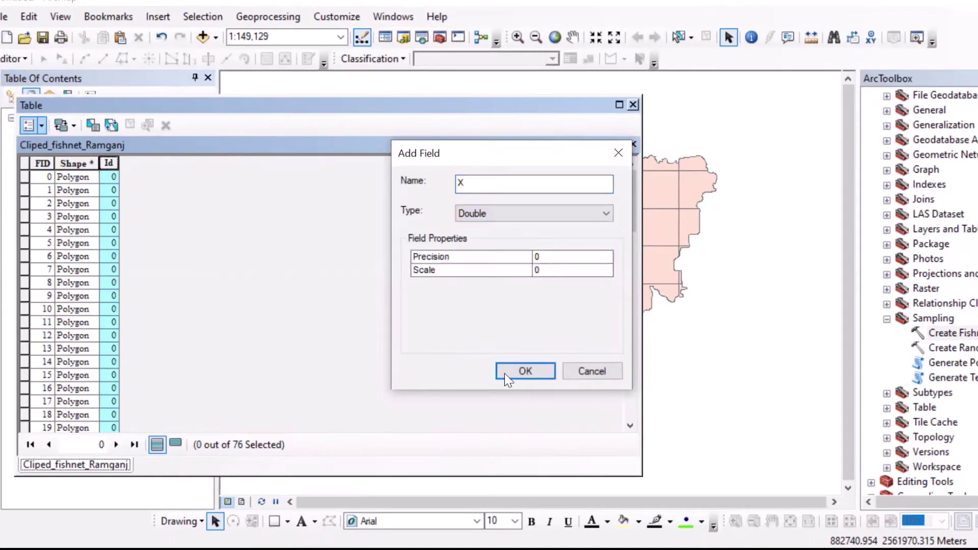
pyautogui.click(525, 371)
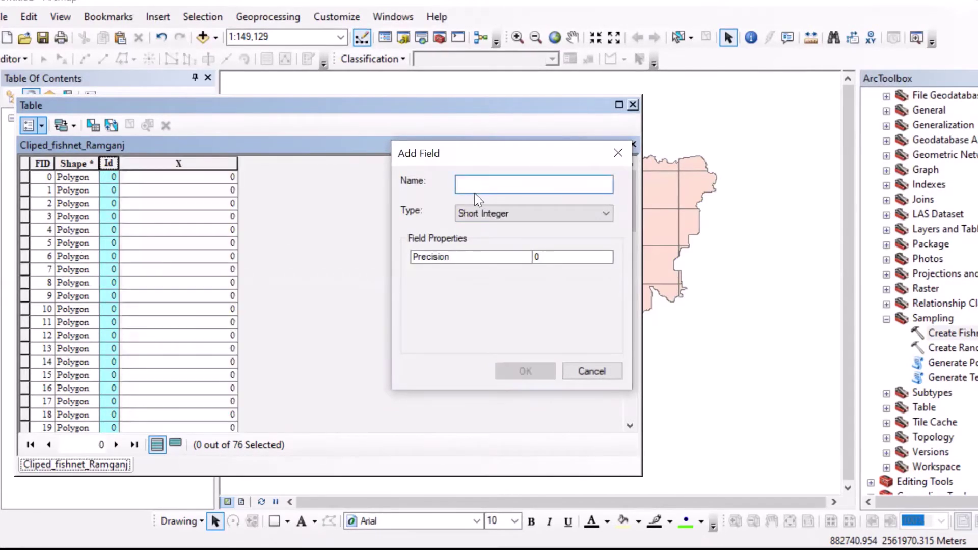
# Add a field named Y of type Double to the Cliped_fishnet_Ramganj attribute table
pyautogui.write('Y')
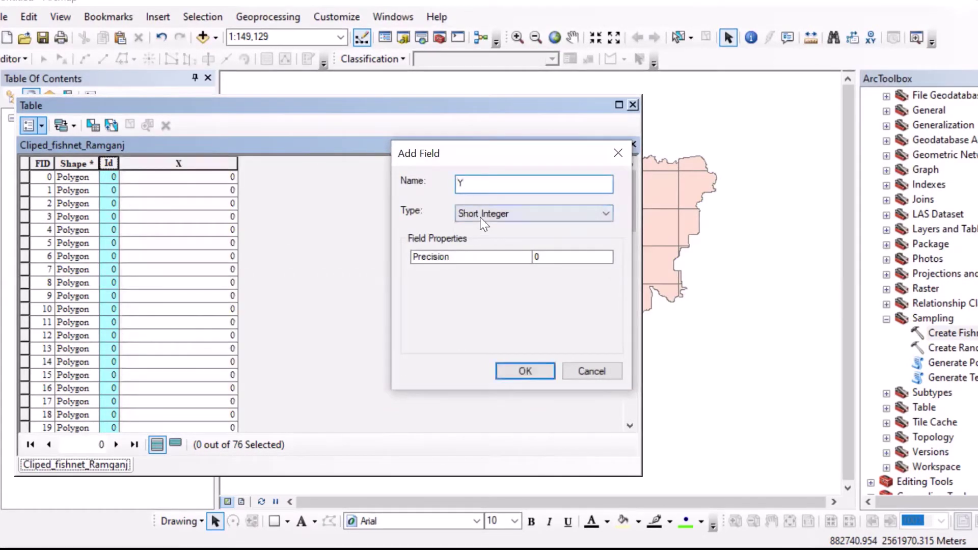
pyautogui.click(479, 214)
pyautogui.click(484, 258)
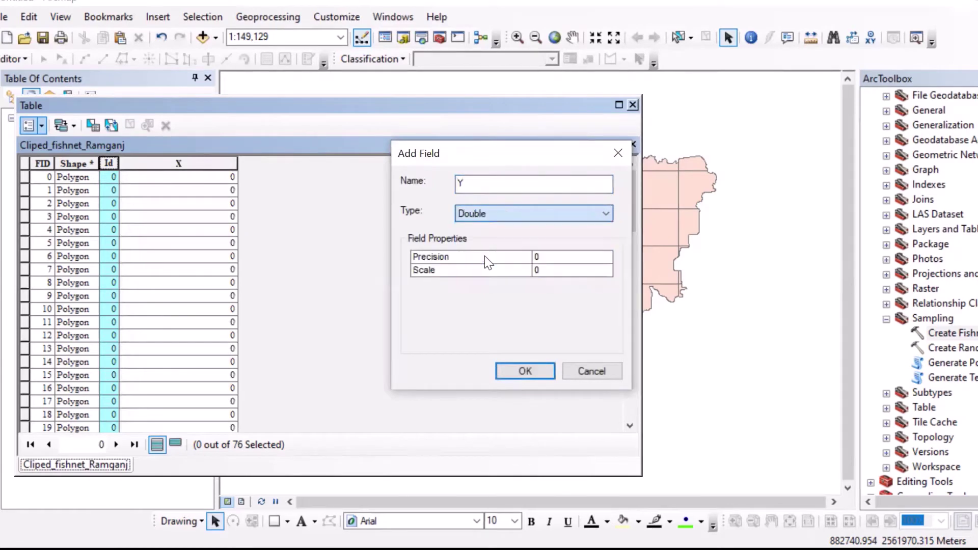
pyautogui.click(512, 374)
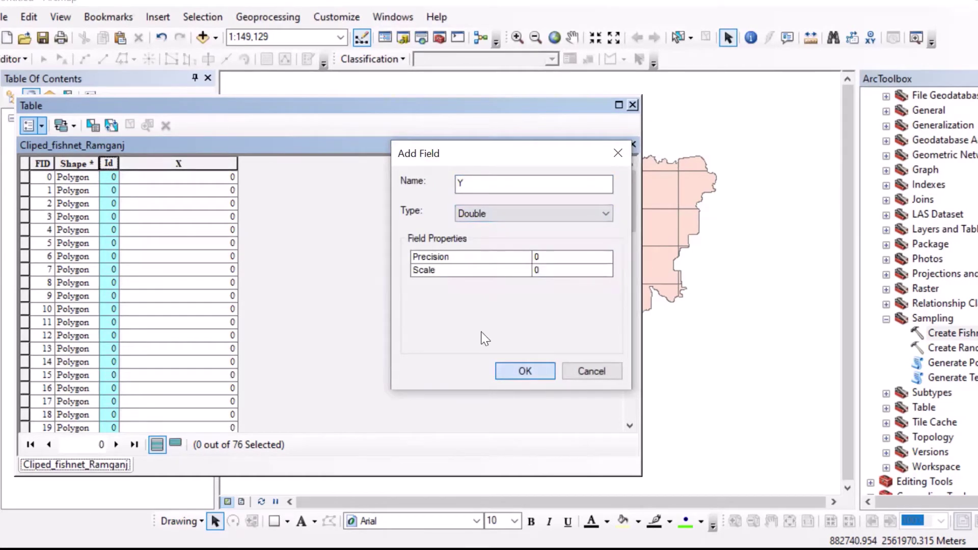
# Calculate the Id field of Cliped_fishnet_Ramganj with the VB Script expression [FID]+1
pyautogui.rightClick(110, 164)
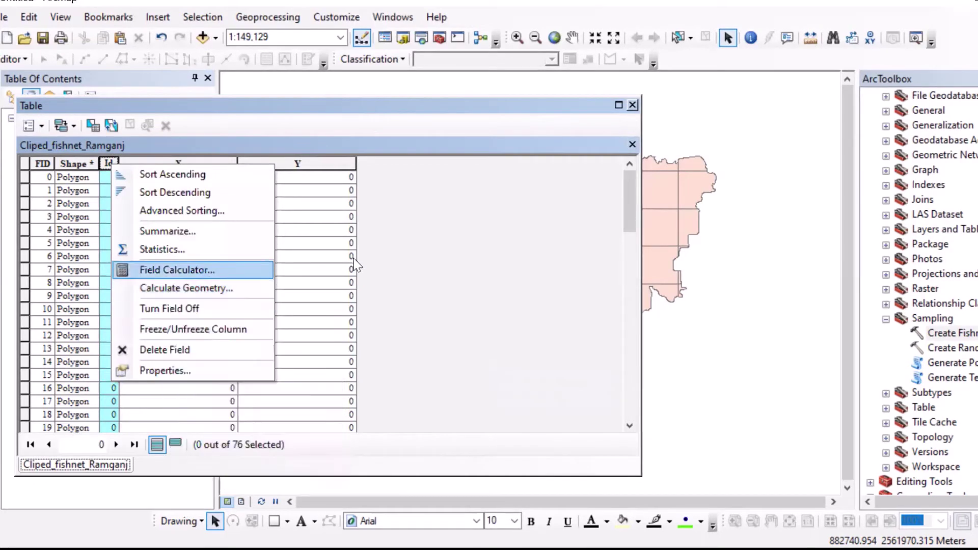
pyautogui.click(265, 270)
pyautogui.doubleClick(346, 127)
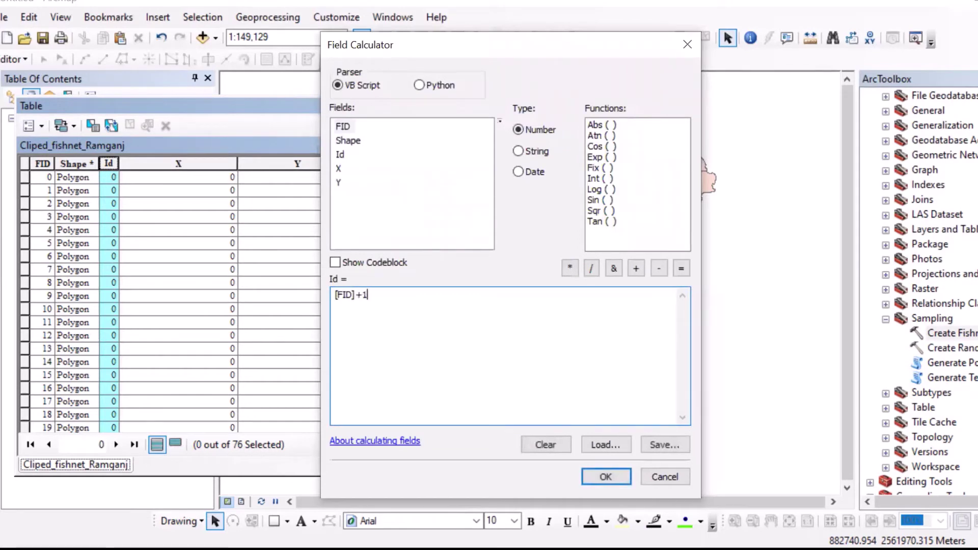
pyautogui.click(604, 476)
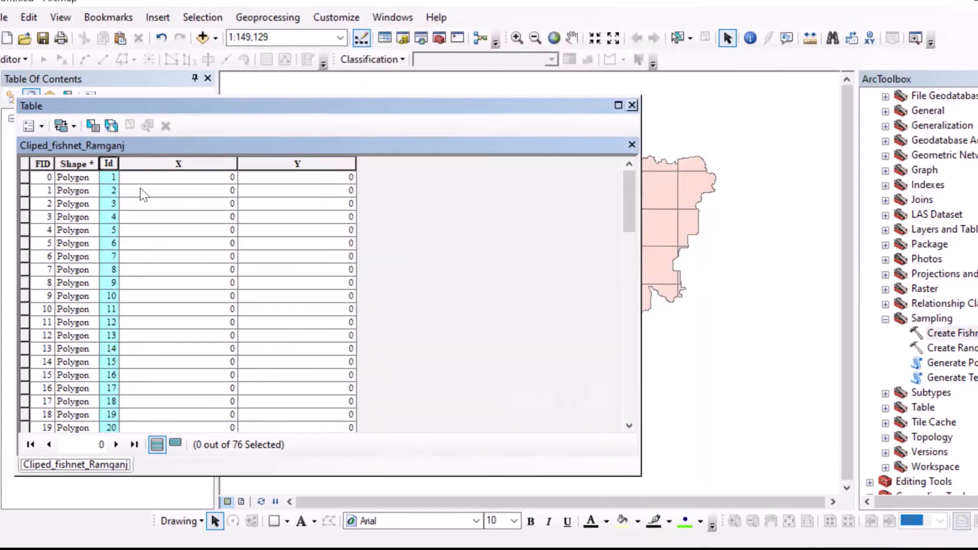
# Fill the X field with the X Coordinate of Centroid in Meters, using the data source's coordinate system
pyautogui.click(173, 158)
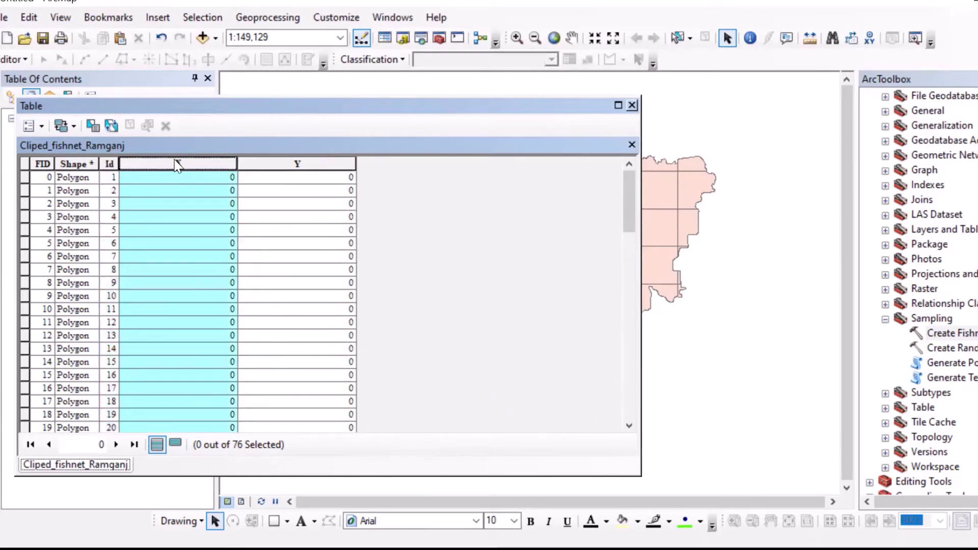
pyautogui.rightClick(174, 159)
pyautogui.click(245, 278)
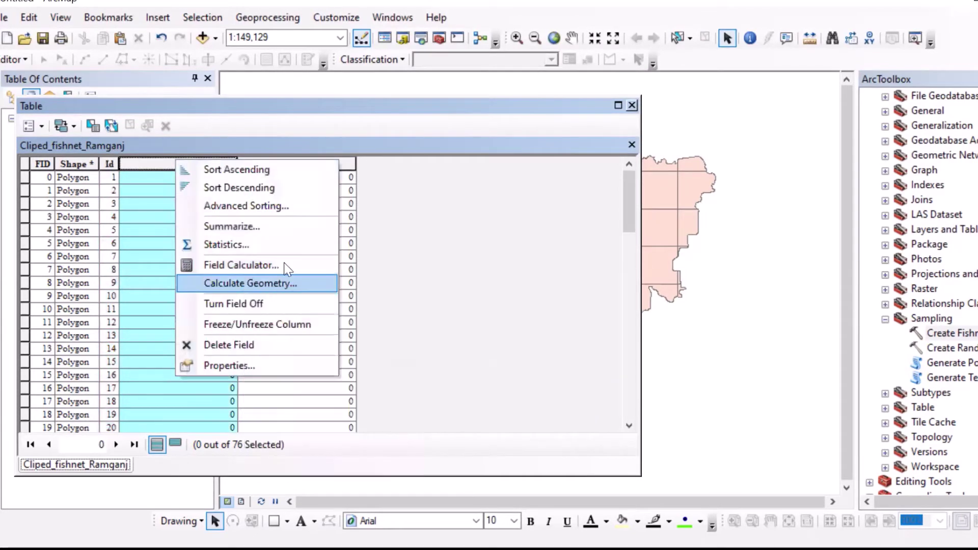
pyautogui.click(473, 185)
pyautogui.click(477, 219)
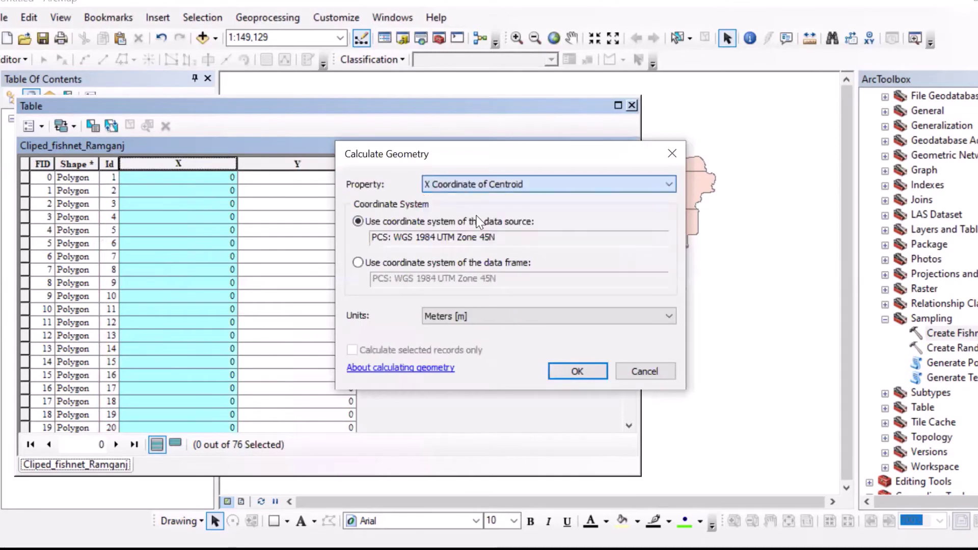
pyautogui.click(535, 317)
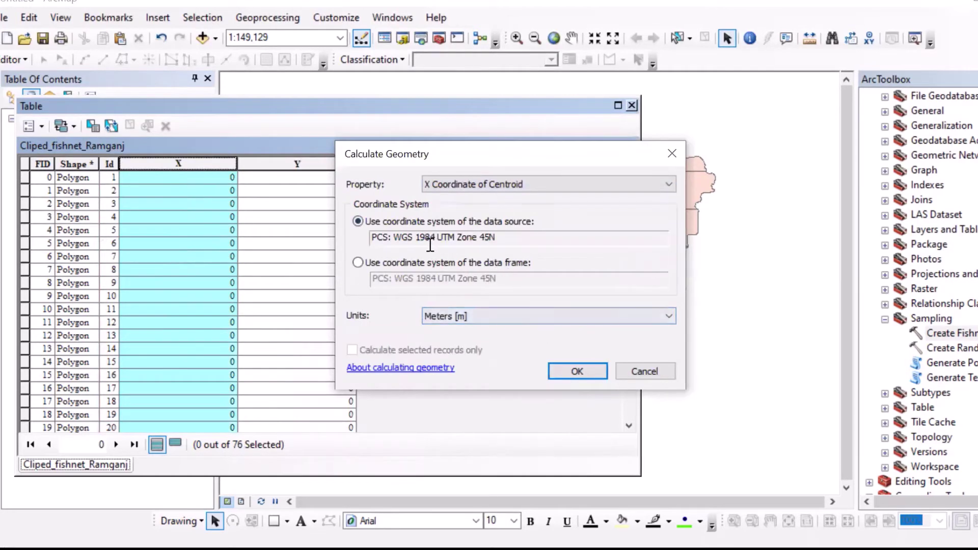
pyautogui.click(577, 372)
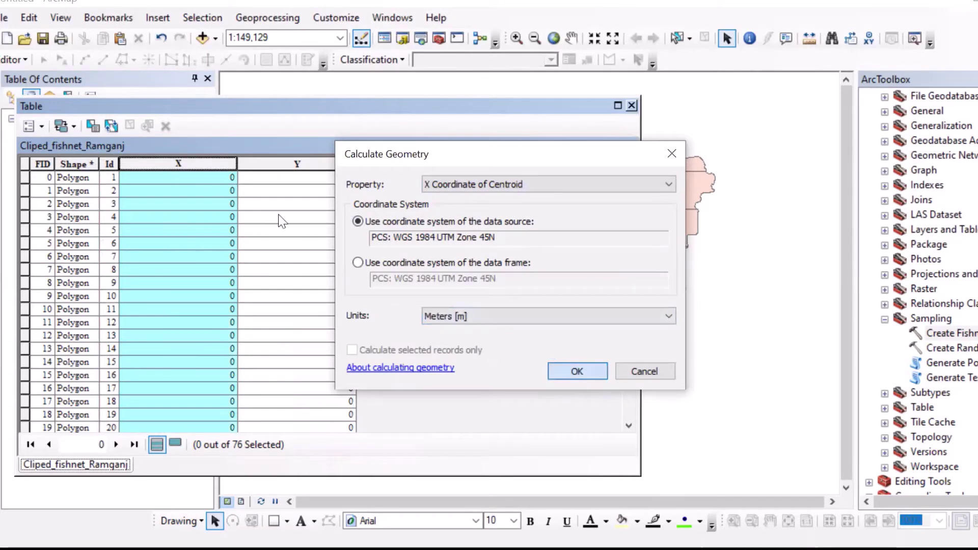
# Fill the Y field with the Y Coordinate of Centroid, using the data source's coordinate system
pyautogui.click(285, 164)
pyautogui.rightClick(283, 166)
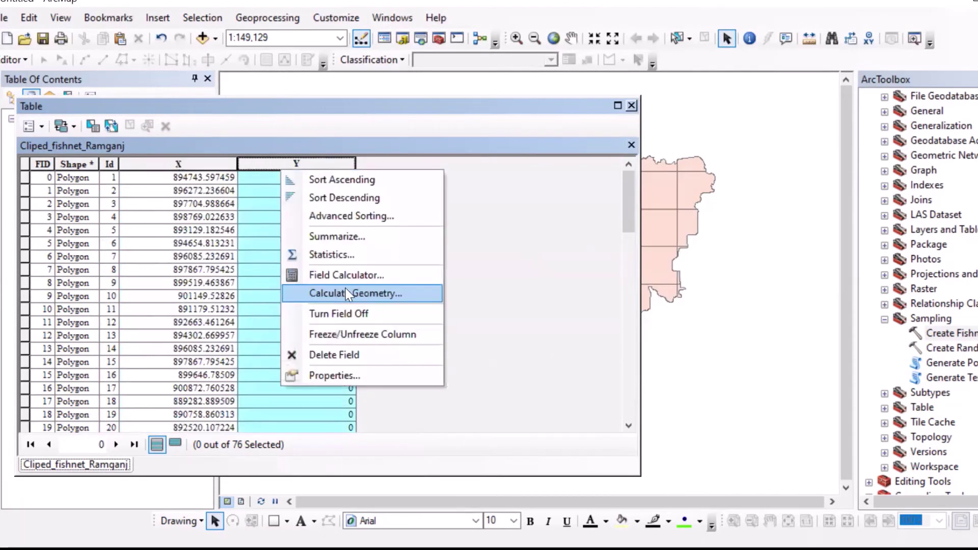
pyautogui.press('Return')
pyautogui.click(484, 191)
pyautogui.click(488, 228)
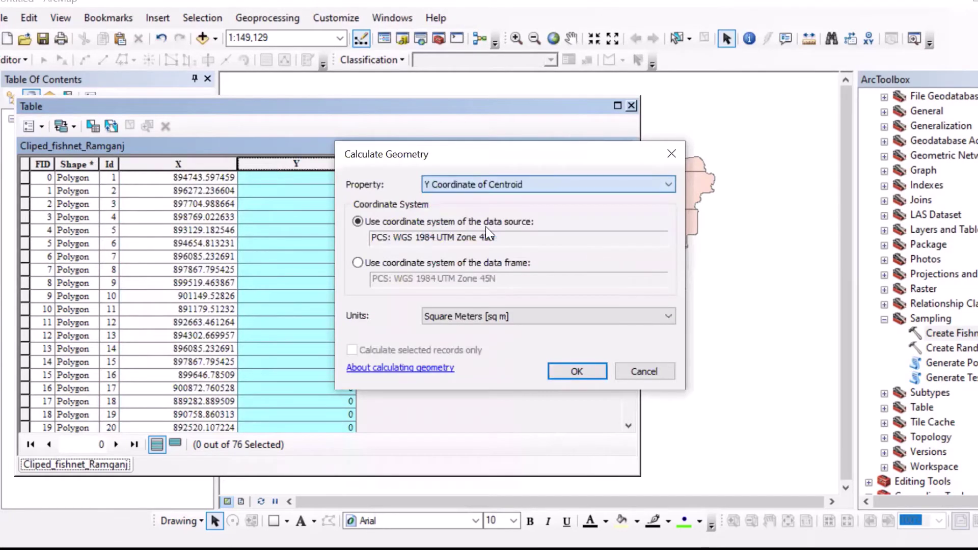
pyautogui.click(562, 372)
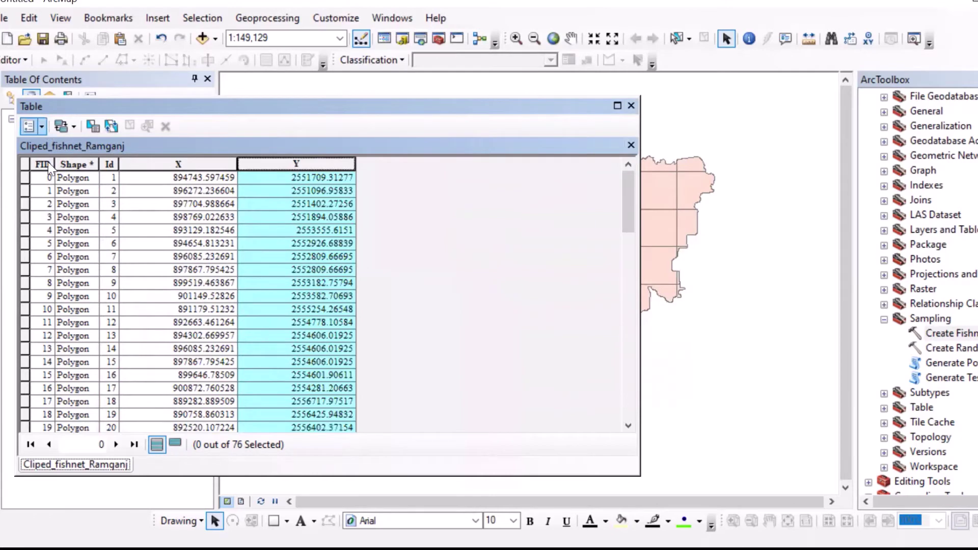
# Add a field named Area of type Double to the Cliped_fishnet_Ramganj attribute table
pyautogui.click(42, 126)
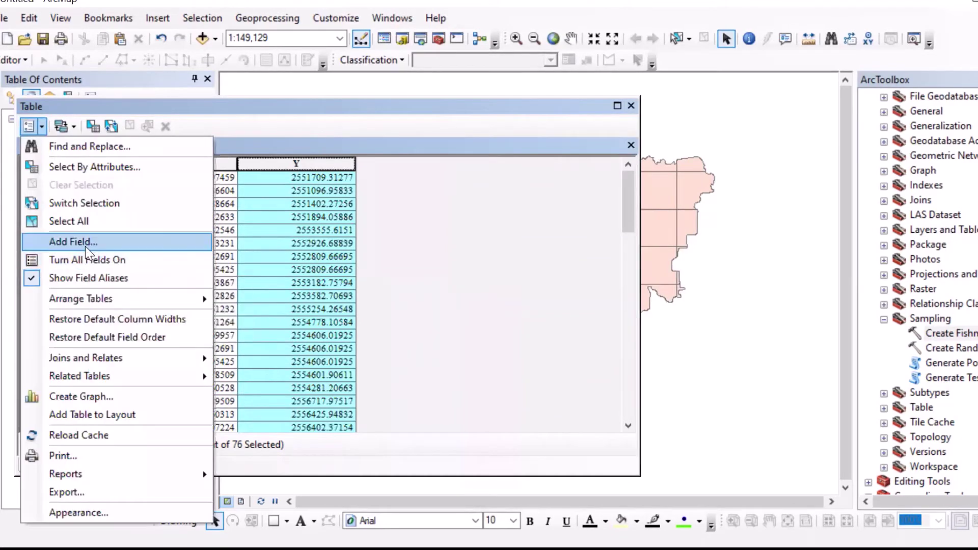
pyautogui.click(84, 243)
pyautogui.write('Area')
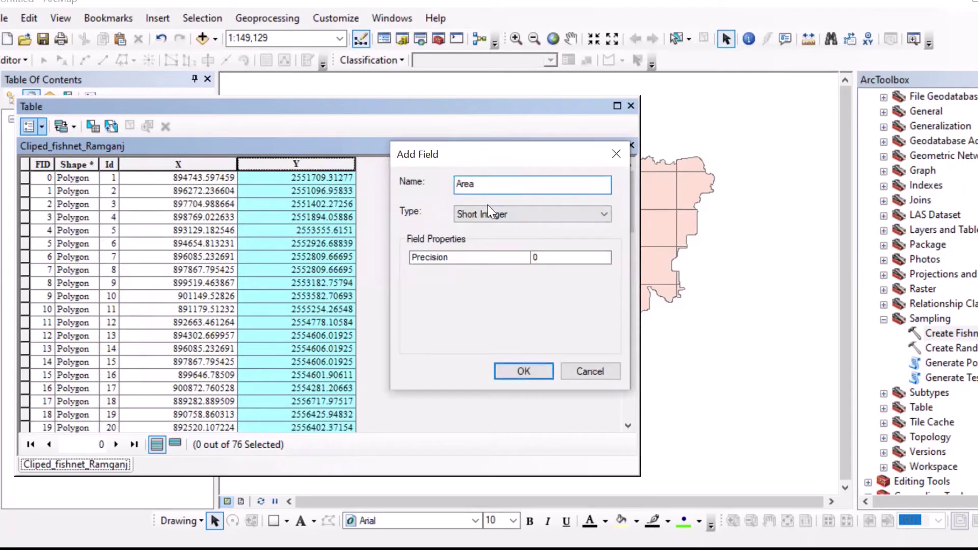
pyautogui.click(487, 209)
pyautogui.click(489, 258)
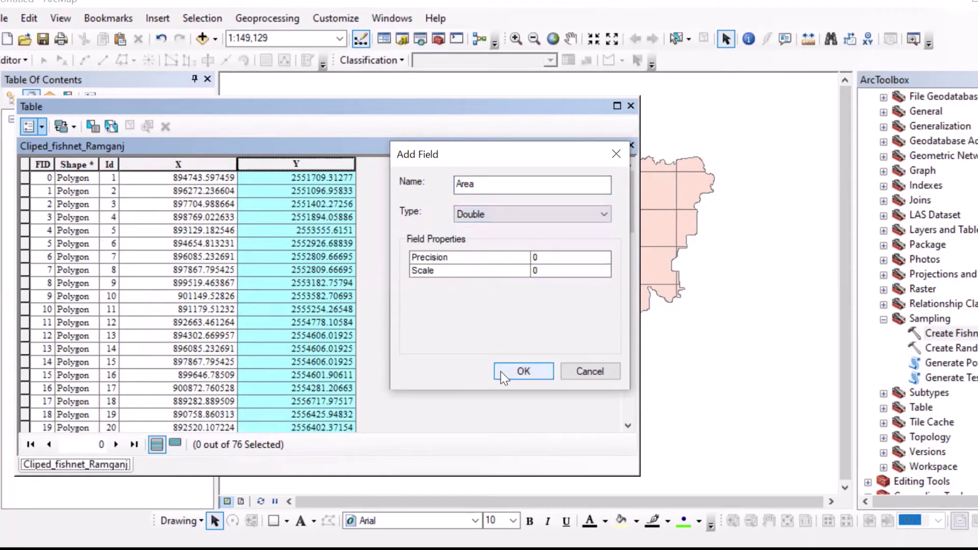
pyautogui.click(523, 371)
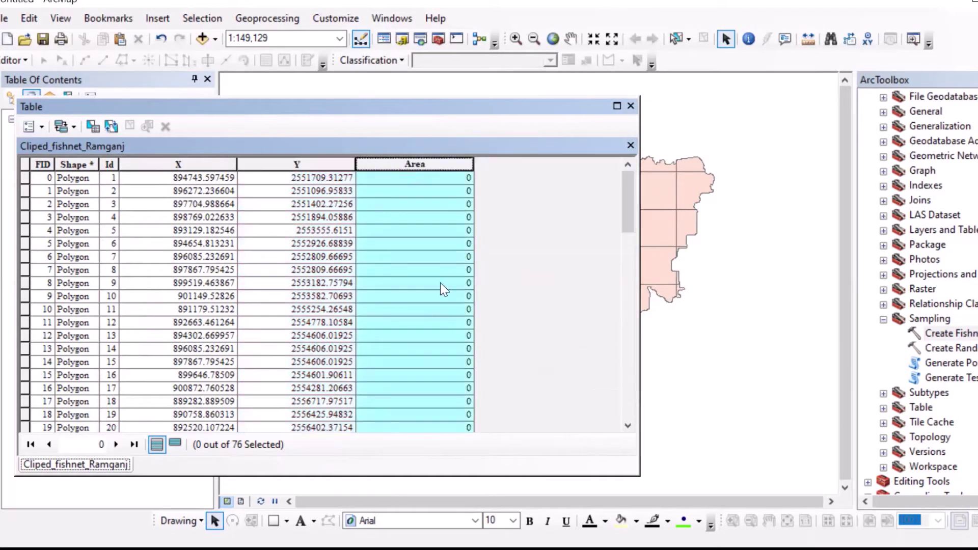
# Calculate the Area field from the Area geometry property, using the data source's coordinate system
pyautogui.rightClick(401, 165)
pyautogui.click(447, 298)
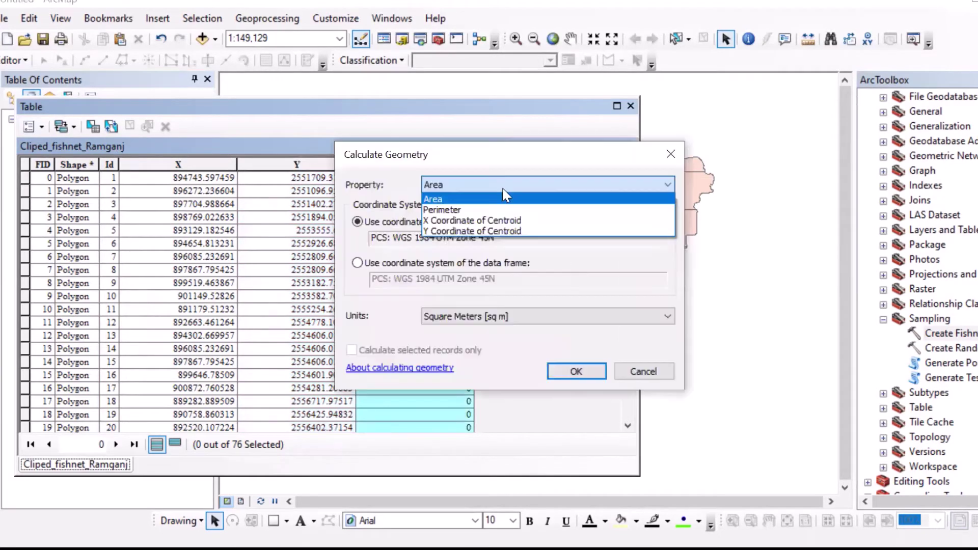
pyautogui.click(533, 316)
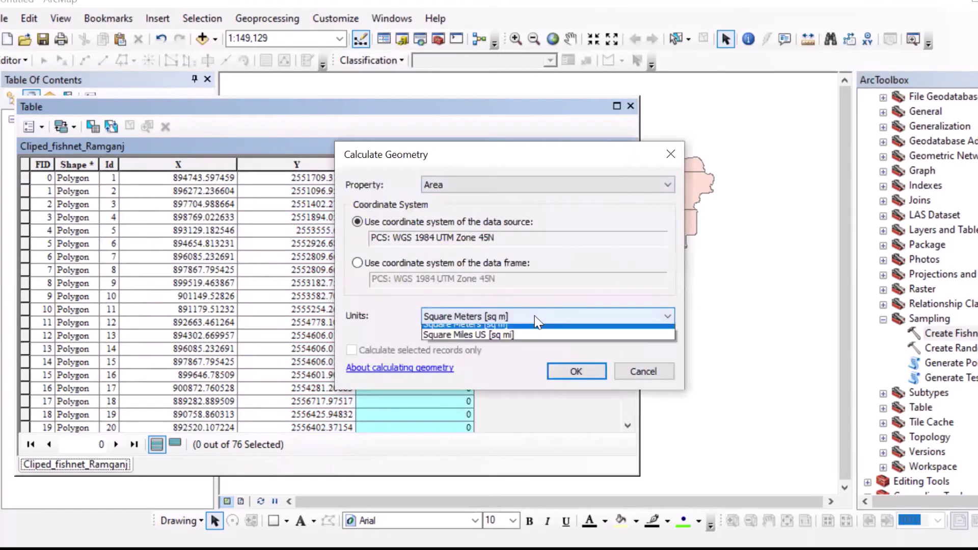
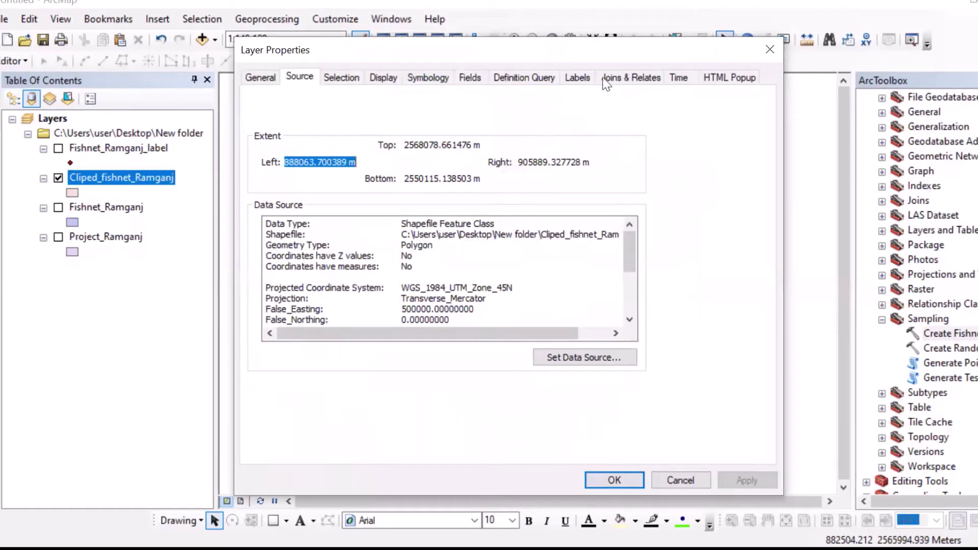
# Label the Cliped_fishnet_Ramganj cells with the Id field at text size 10
pyautogui.click(578, 78)
pyautogui.click(568, 208)
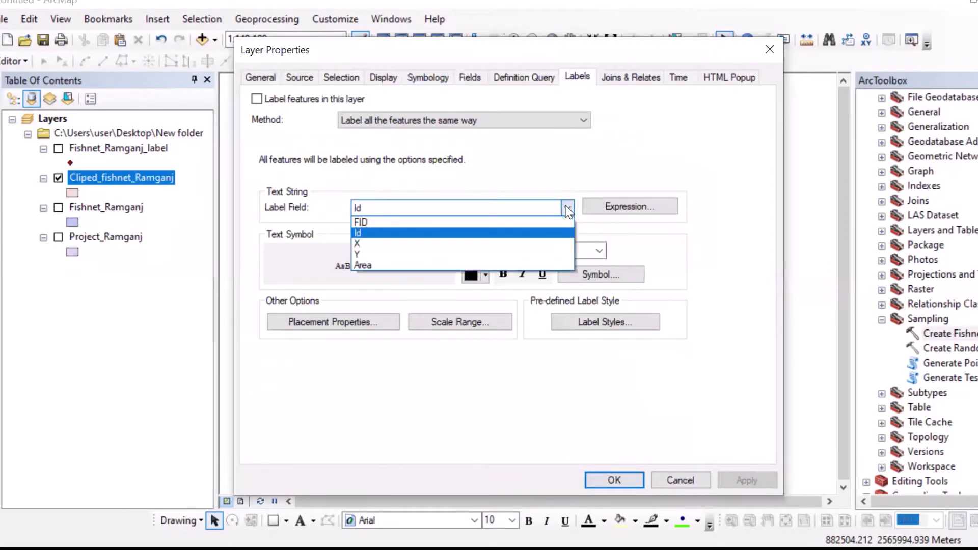
pyautogui.click(567, 233)
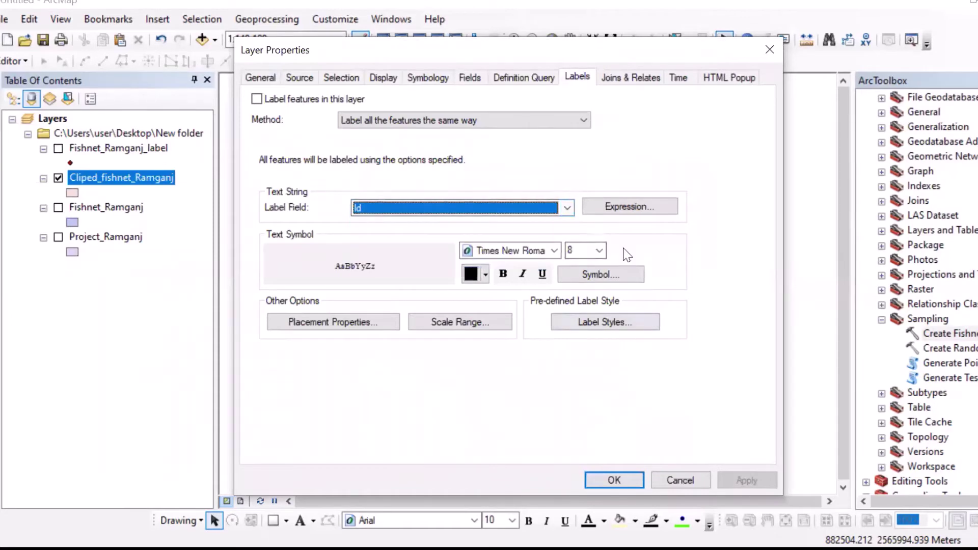
pyautogui.click(600, 251)
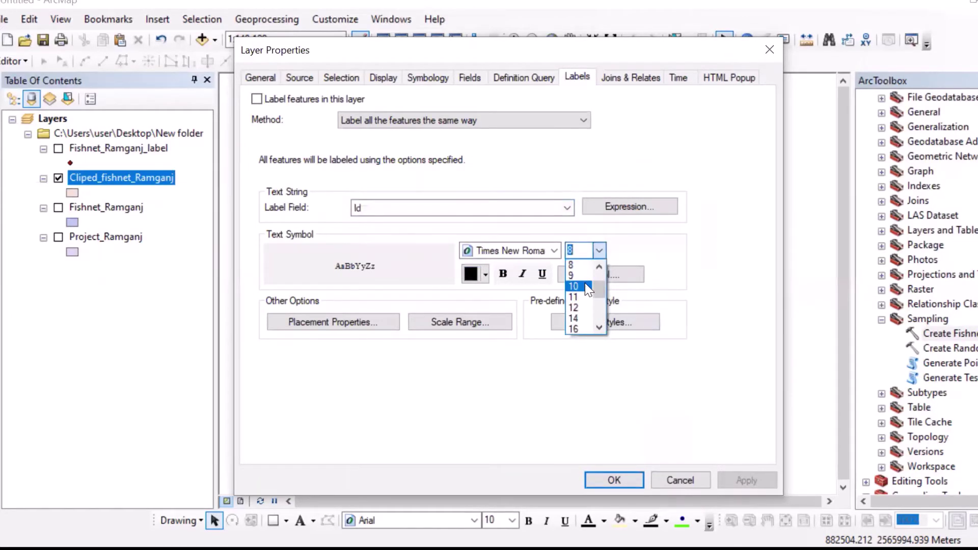
pyautogui.click(576, 287)
pyautogui.click(727, 476)
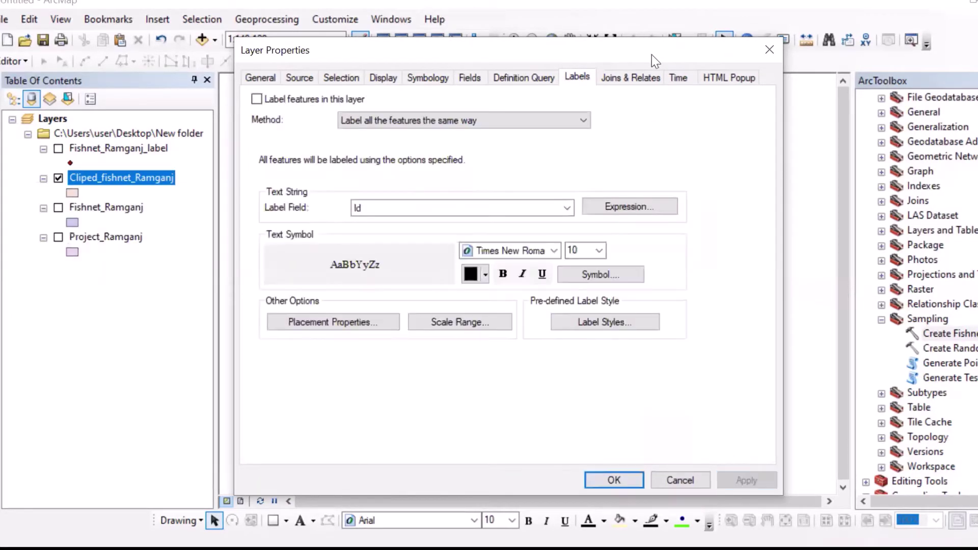
pyautogui.moveTo(652, 54); pyautogui.dragTo(293, 43)
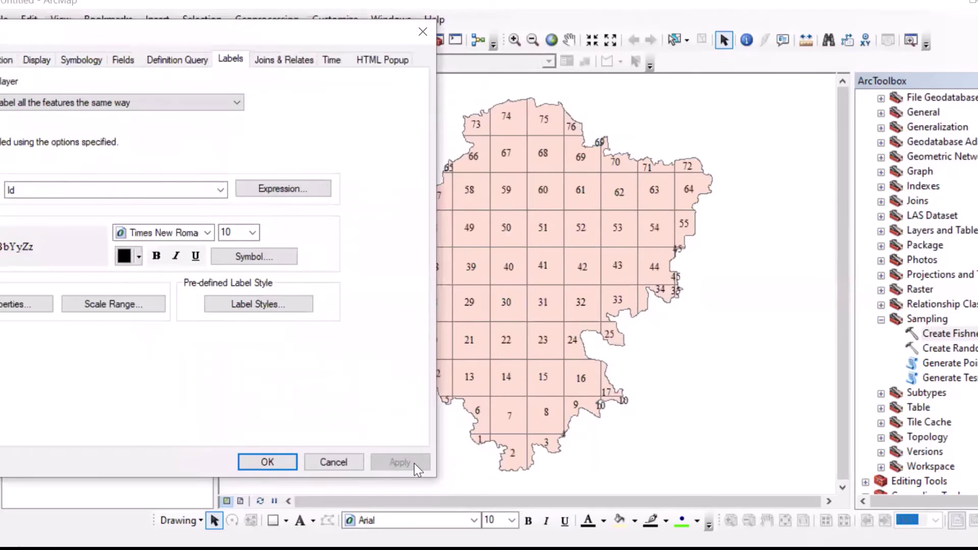
pyautogui.click(268, 461)
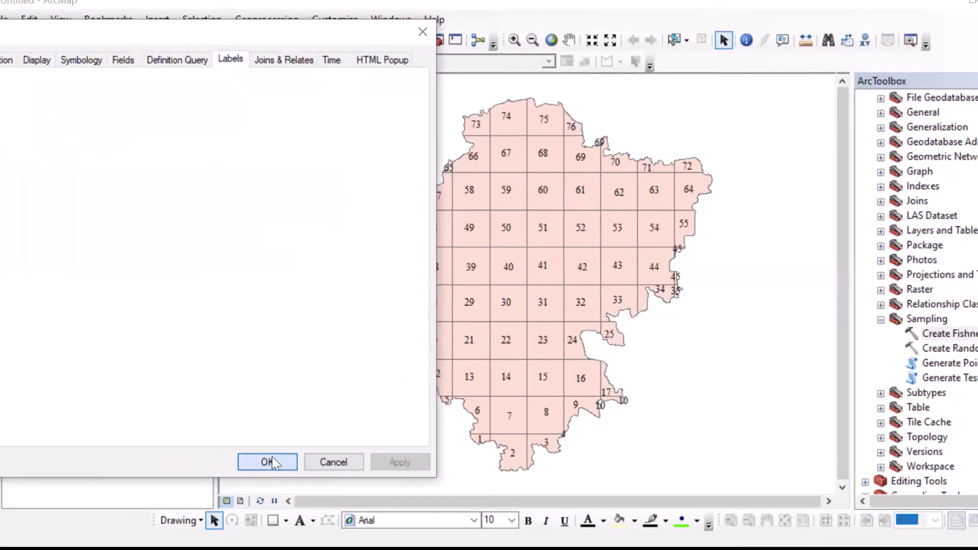
# Examine the Id labels across the clipped fishnet cells, including the small cells along the southern boundary
pyautogui.scroll(3, 524, 475)
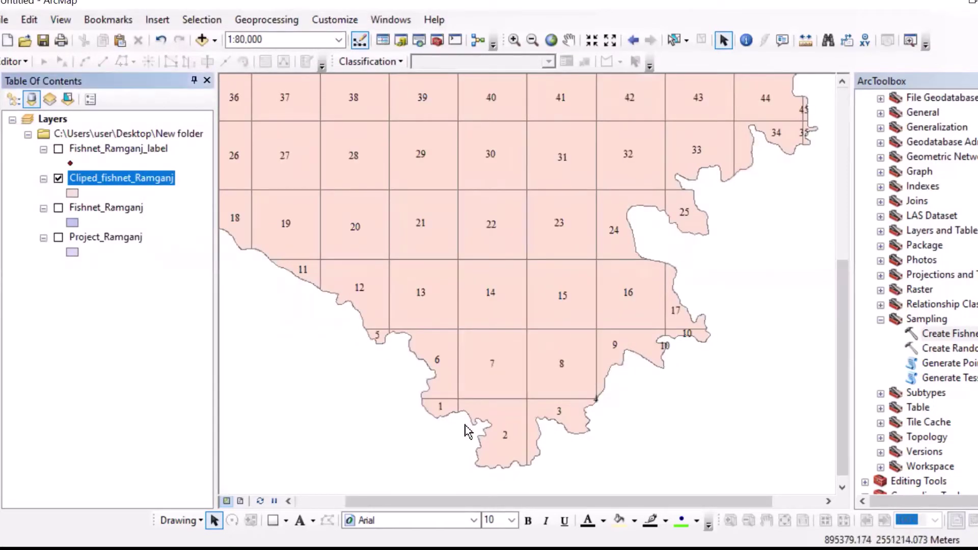
pyautogui.scroll(-3, 532, 360)
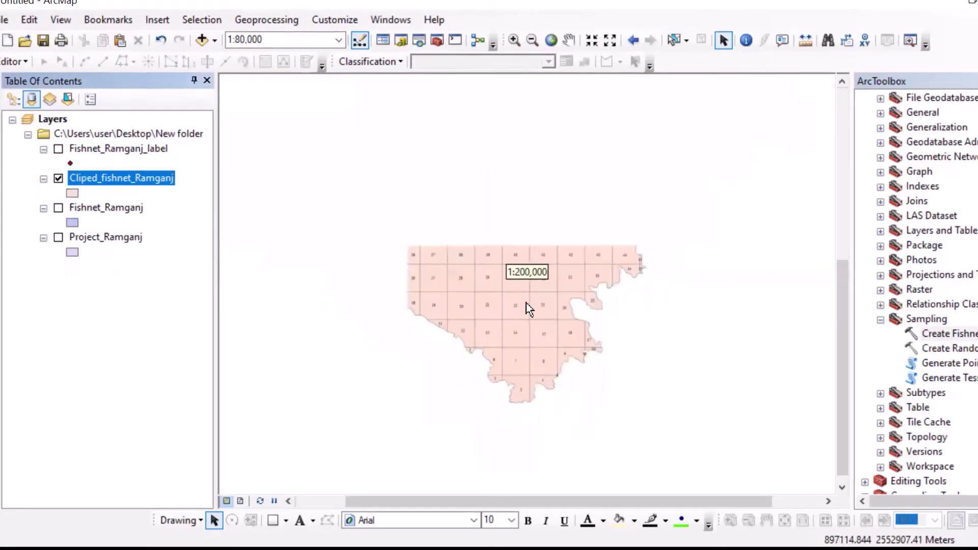
pyautogui.scroll(2, 522, 280)
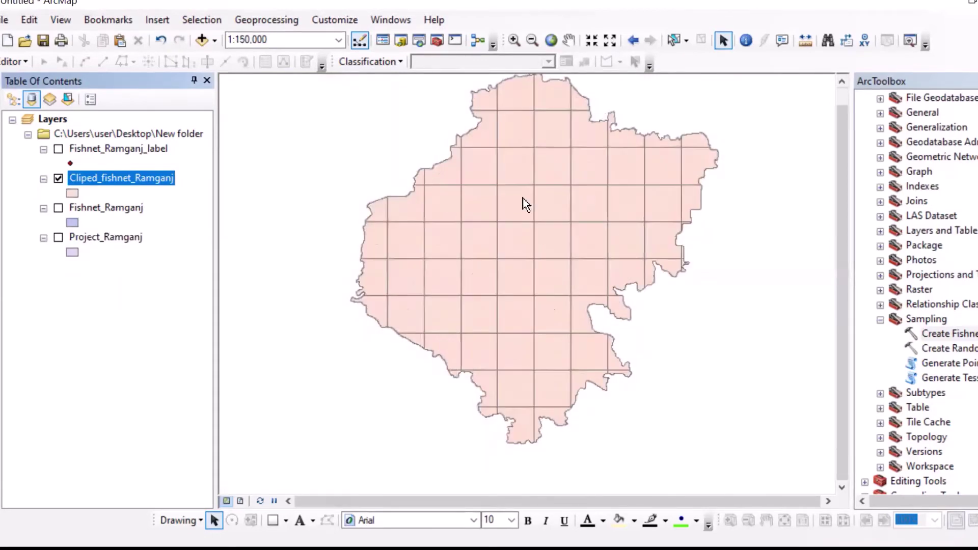
pyautogui.moveTo(525, 203); pyautogui.dragTo(523, 220)
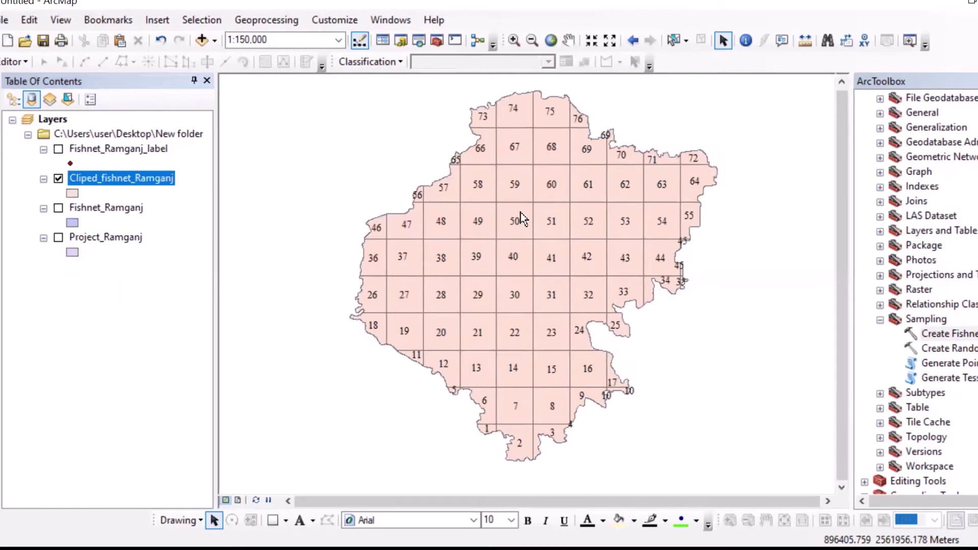
pyautogui.moveTo(521, 212); pyautogui.dragTo(492, 213)
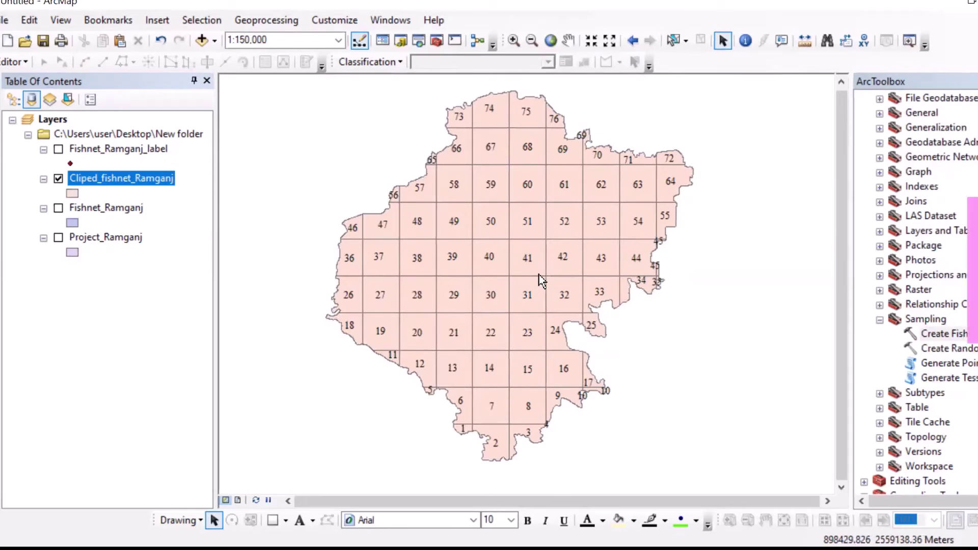
pyautogui.moveTo(504, 230); pyautogui.dragTo(528, 239)
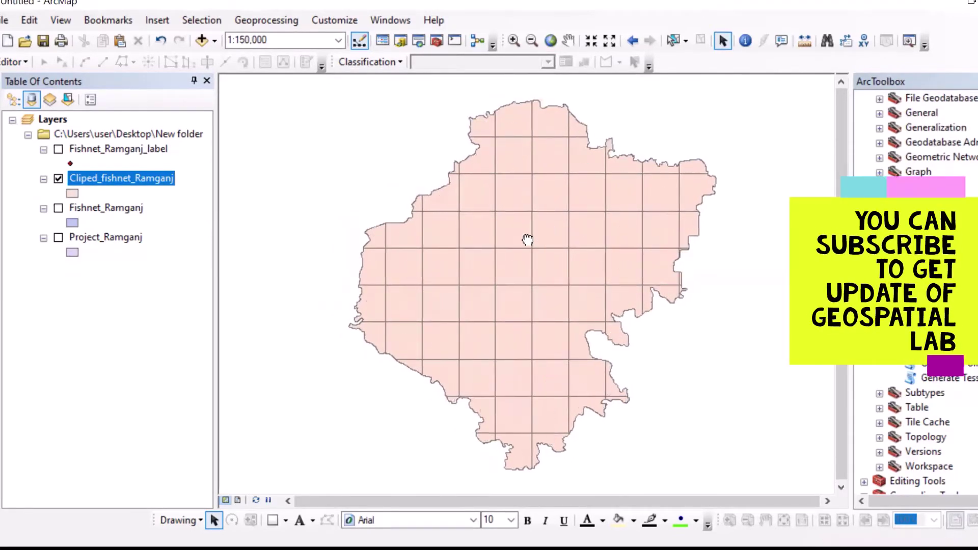
# Switch to layout view and apply the Tabloid (ANSI B) Landscape.mxd page template
pyautogui.click(239, 500)
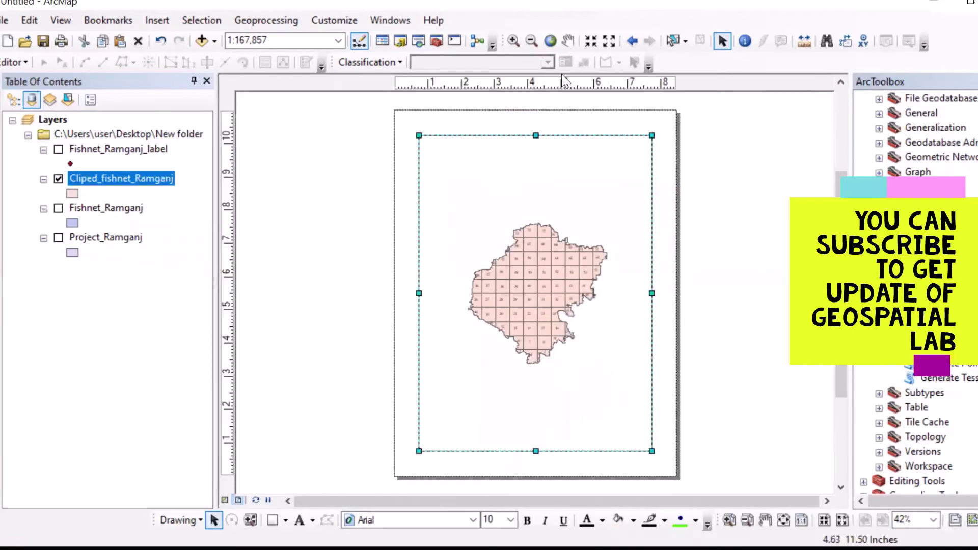
pyautogui.click(548, 46)
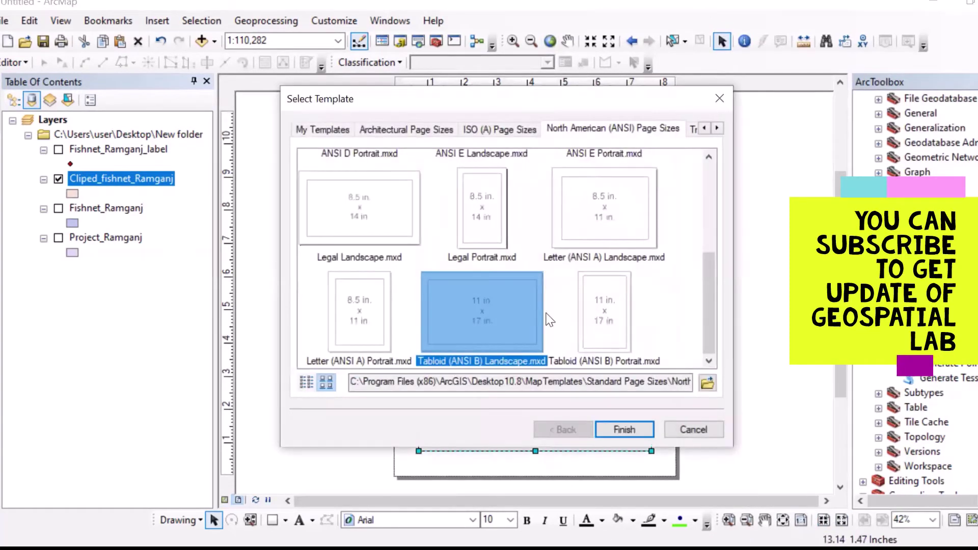
pyautogui.click(637, 431)
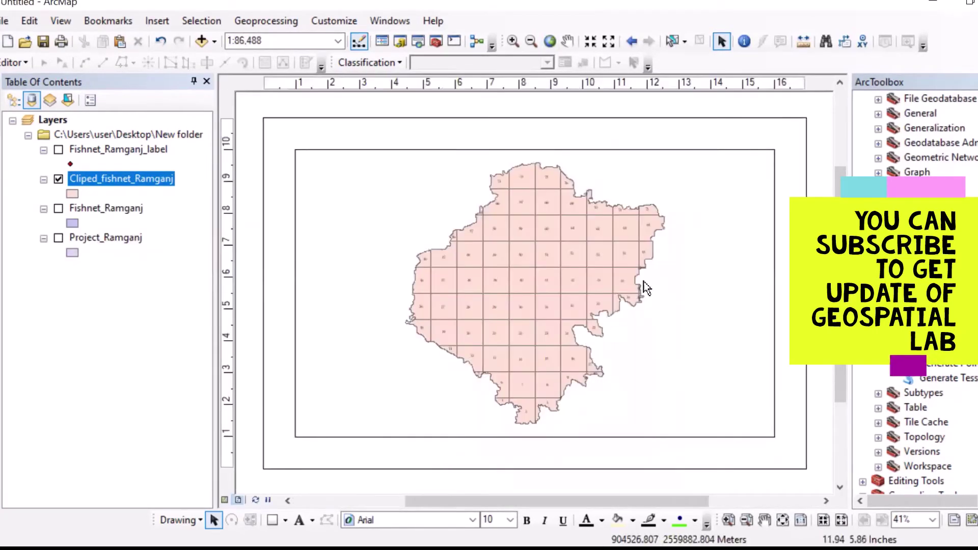
# Stretch the data frame's top and bottom edges outward toward the upper and lower page borders
pyautogui.click(751, 280)
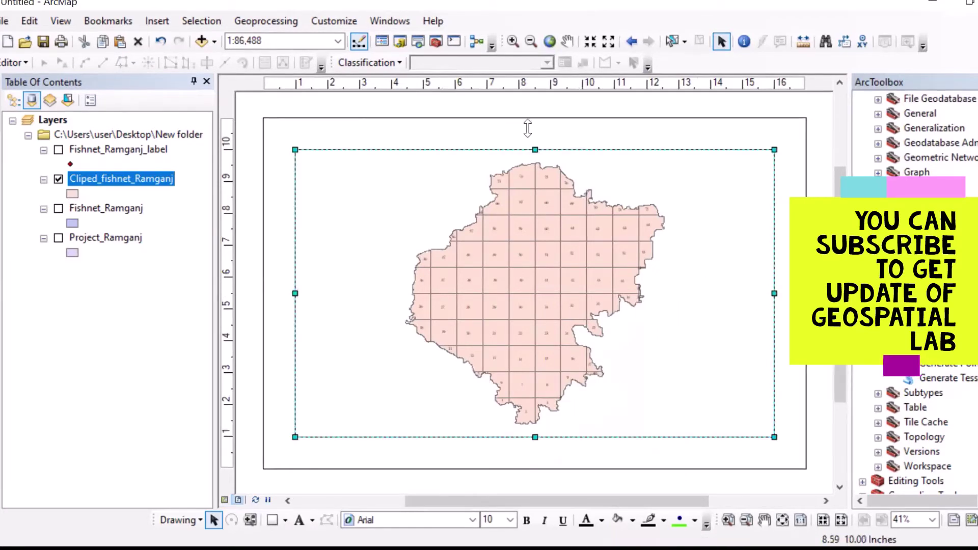
pyautogui.moveTo(528, 127); pyautogui.dragTo(528, 128)
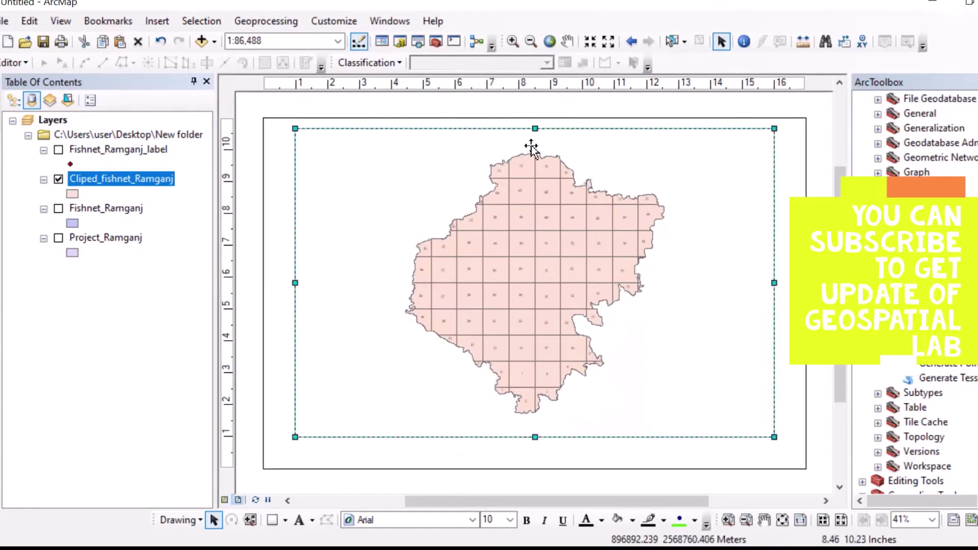
pyautogui.moveTo(533, 434); pyautogui.dragTo(533, 457)
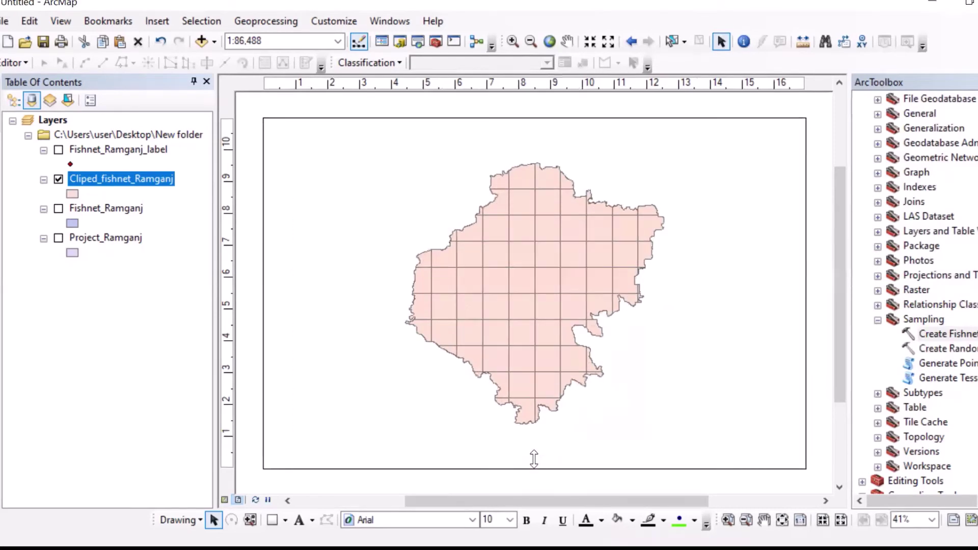
pyautogui.click(348, 290)
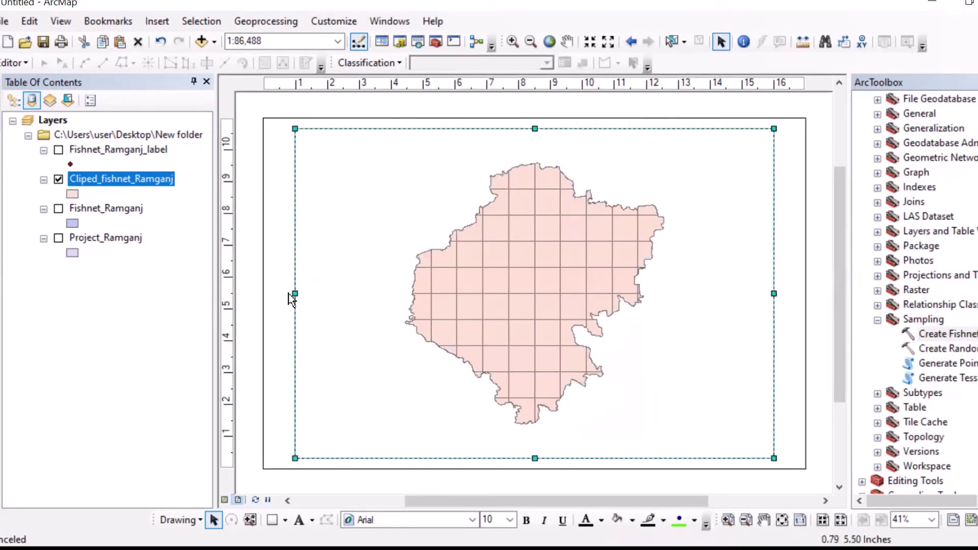
# Add two vertical and two horizontal ruler guides just inside the four edges of the page
pyautogui.click(276, 94)
pyautogui.click(273, 87)
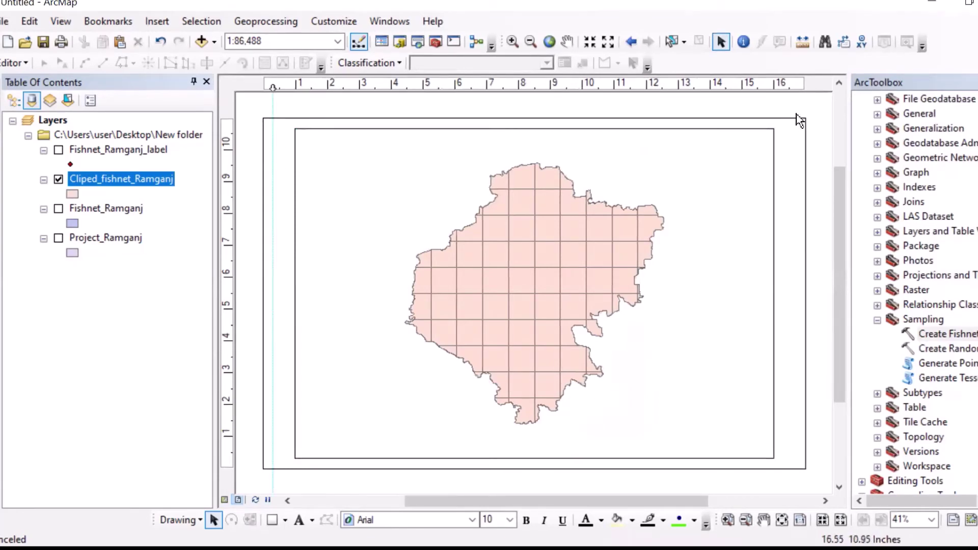
pyautogui.click(792, 86)
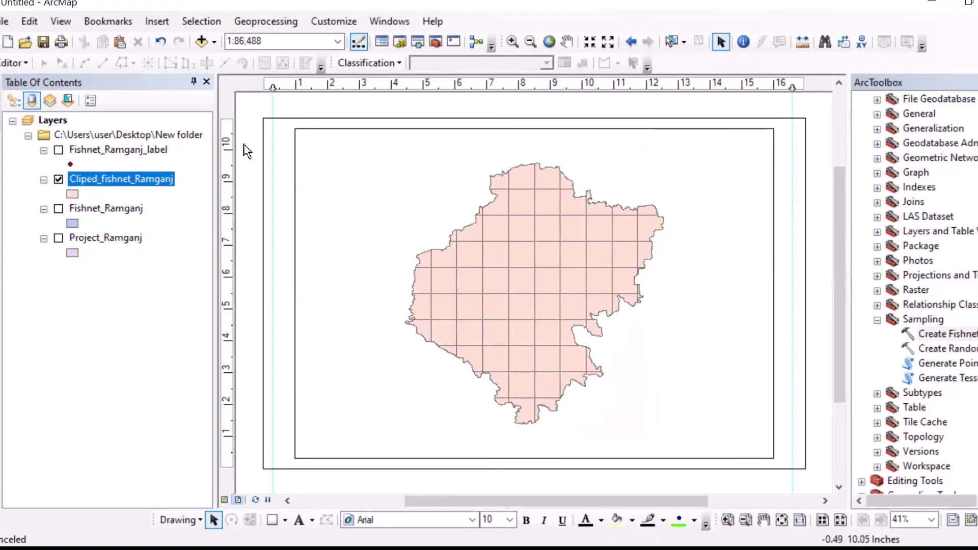
pyautogui.click(232, 127)
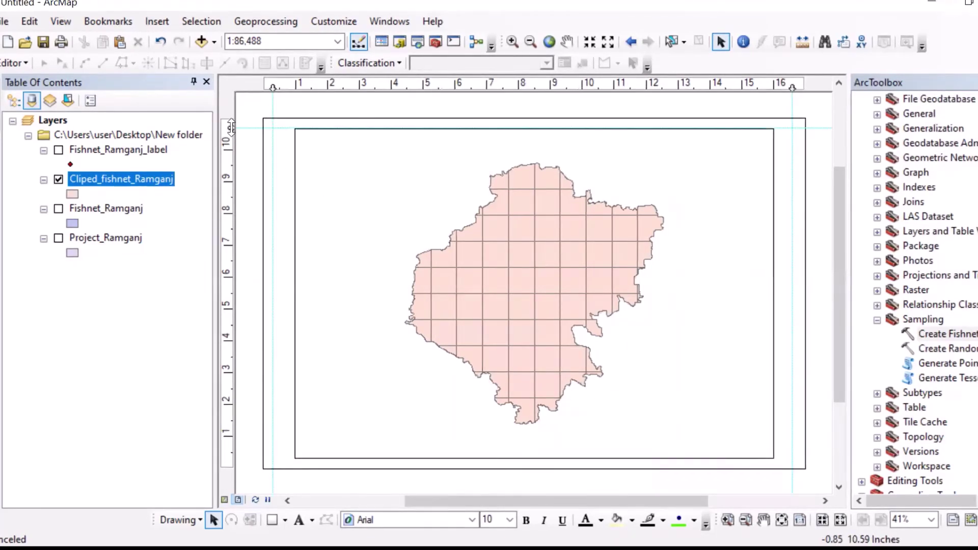
pyautogui.click(232, 456)
# Resize the data frame out to the ruler guides and zoom the map to its full extent
pyautogui.click(441, 283)
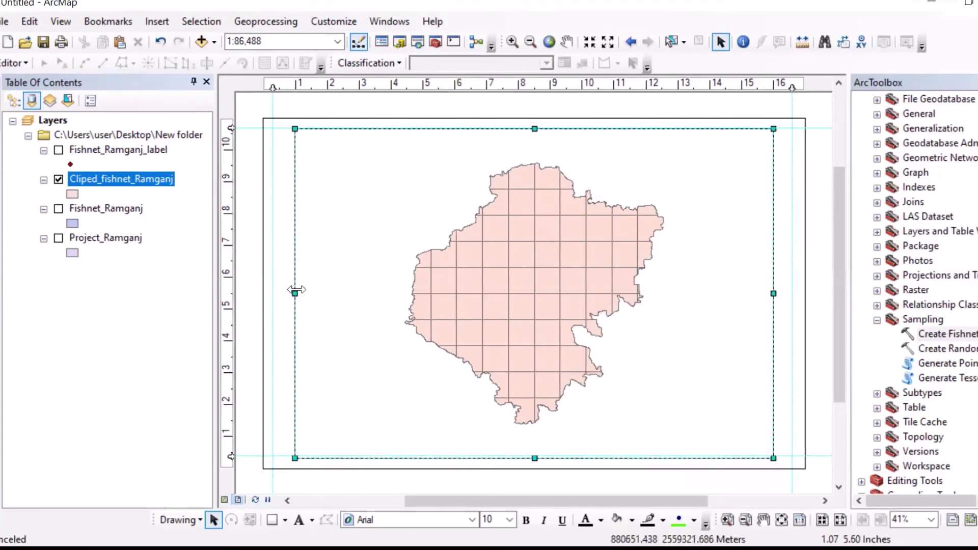
pyautogui.moveTo(295, 290); pyautogui.dragTo(274, 294)
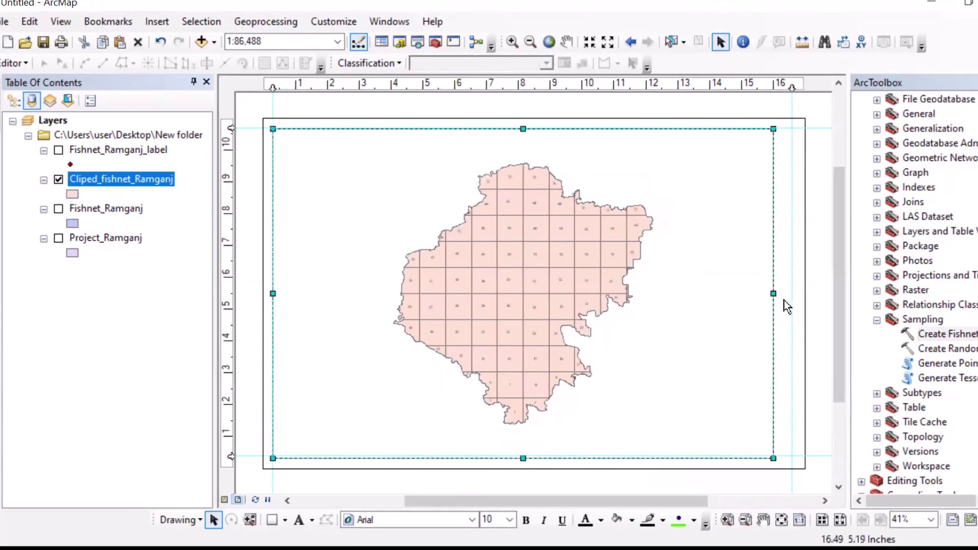
pyautogui.moveTo(774, 458); pyautogui.dragTo(787, 454)
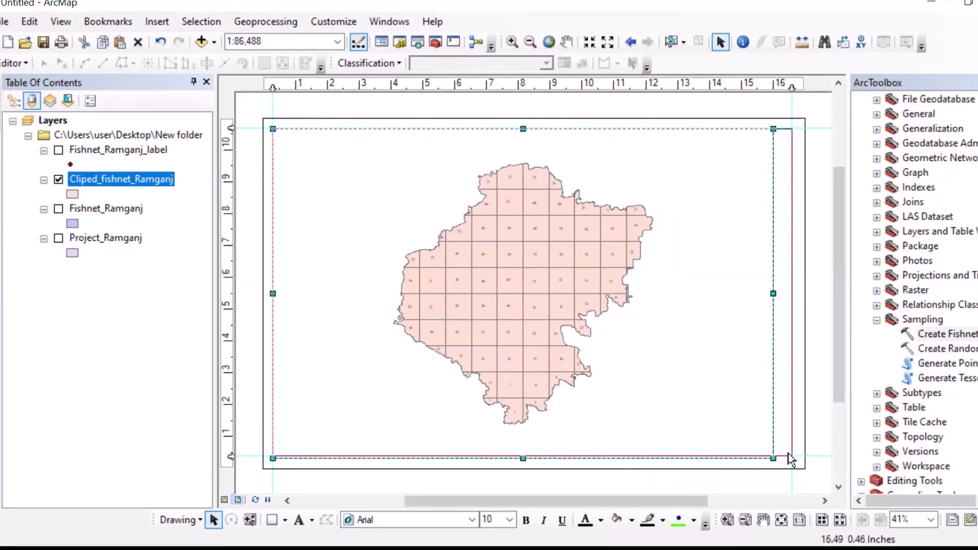
pyautogui.click(553, 44)
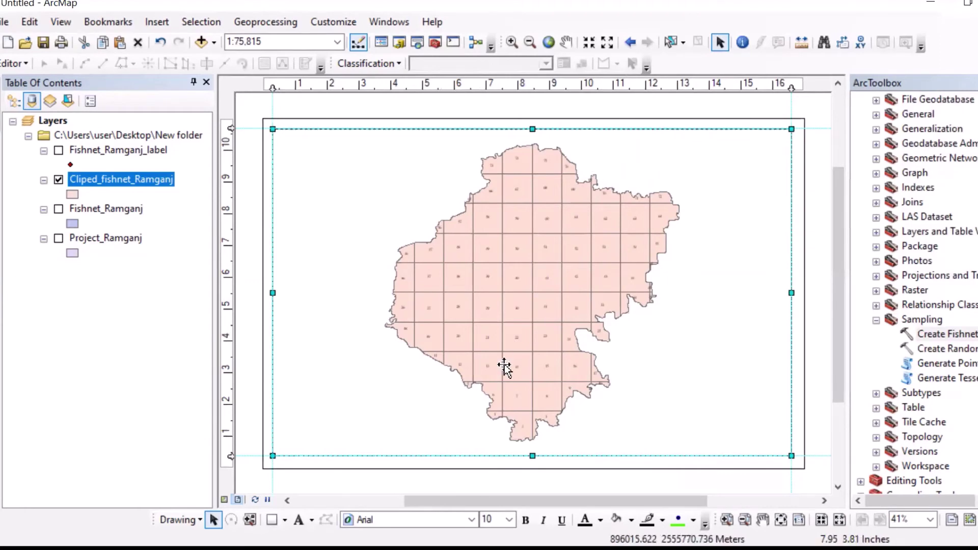
# Insert a compass-style north arrow lettered N, E, S and W into the layout
pyautogui.click(161, 23)
pyautogui.click(207, 161)
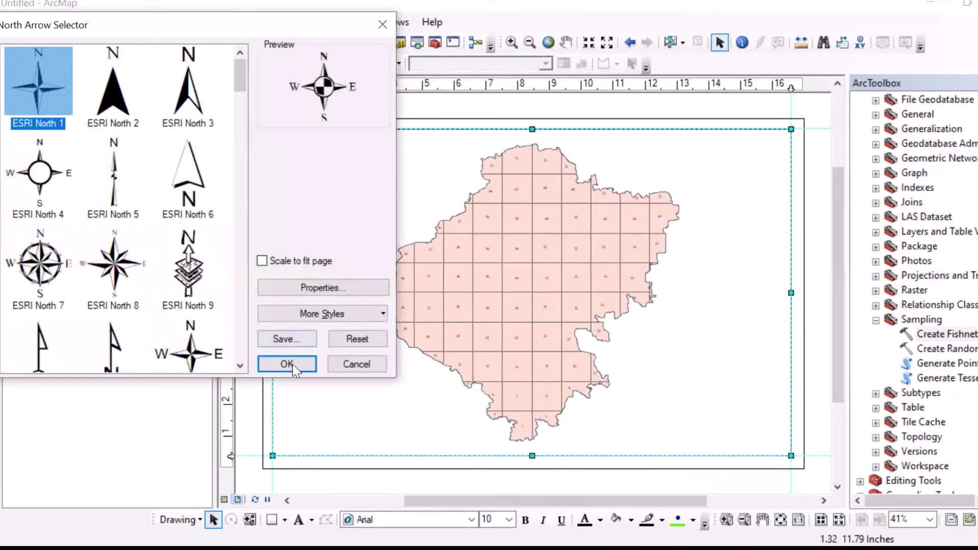
pyautogui.click(293, 365)
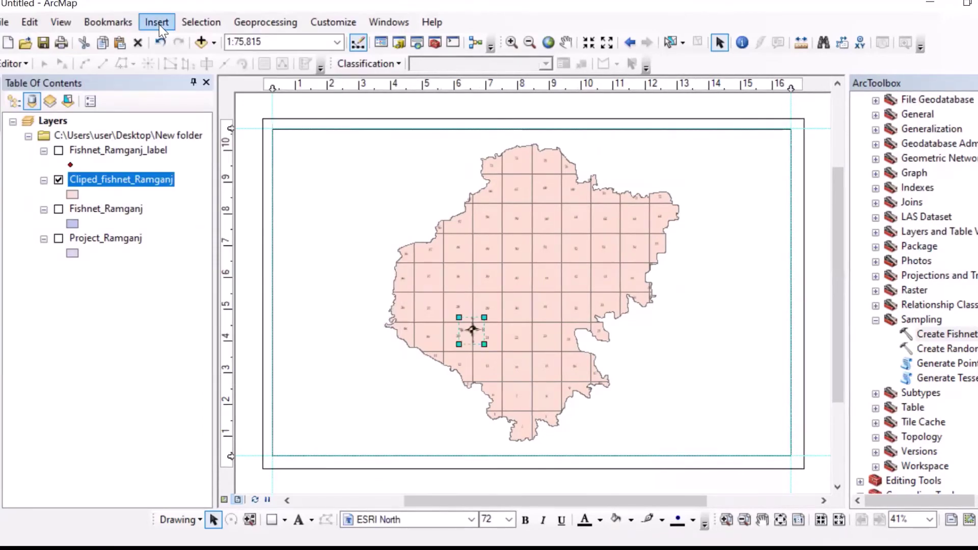
# Insert a scale bar in the Alternating Scale Bar 1 style into the layout
pyautogui.click(157, 22)
pyautogui.click(191, 173)
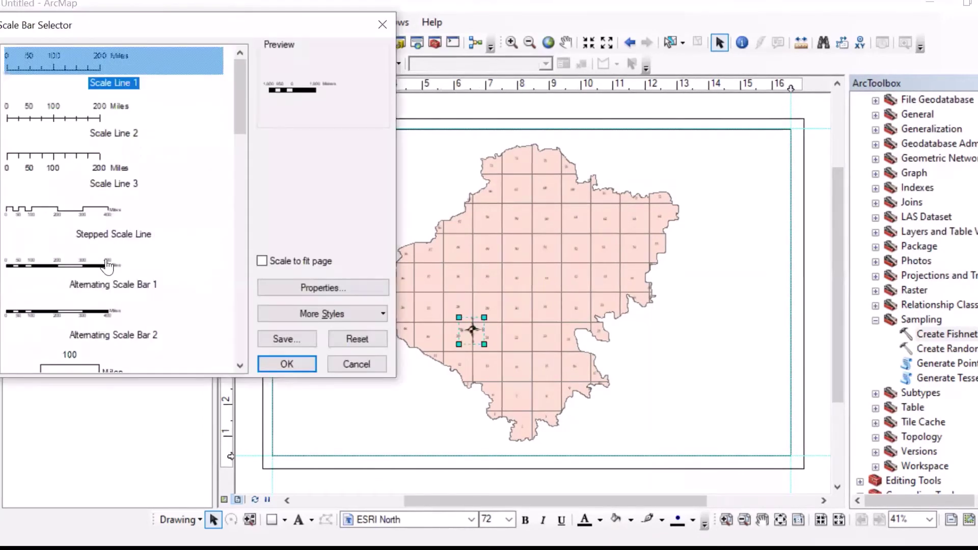
pyautogui.click(108, 265)
pyautogui.click(279, 364)
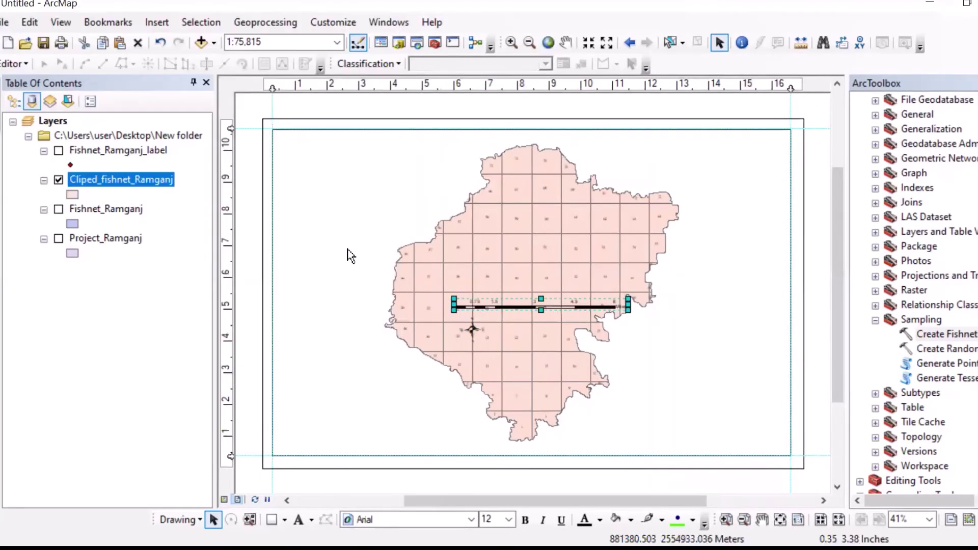
# Insert the map title "Study Area (Sampling Zone)" into the layout
pyautogui.click(157, 22)
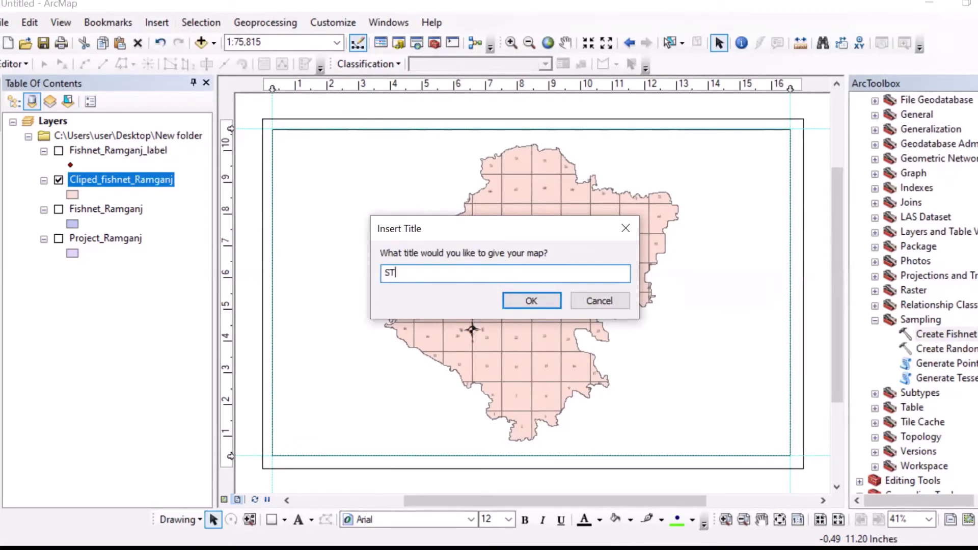
pyautogui.press('BackSpace')
pyautogui.press('BackSpace')
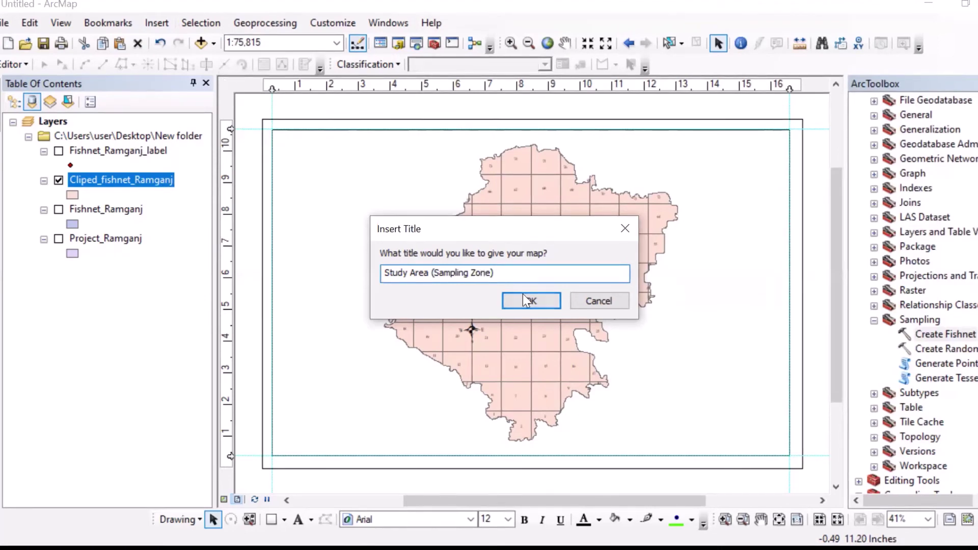
pyautogui.press('Return')
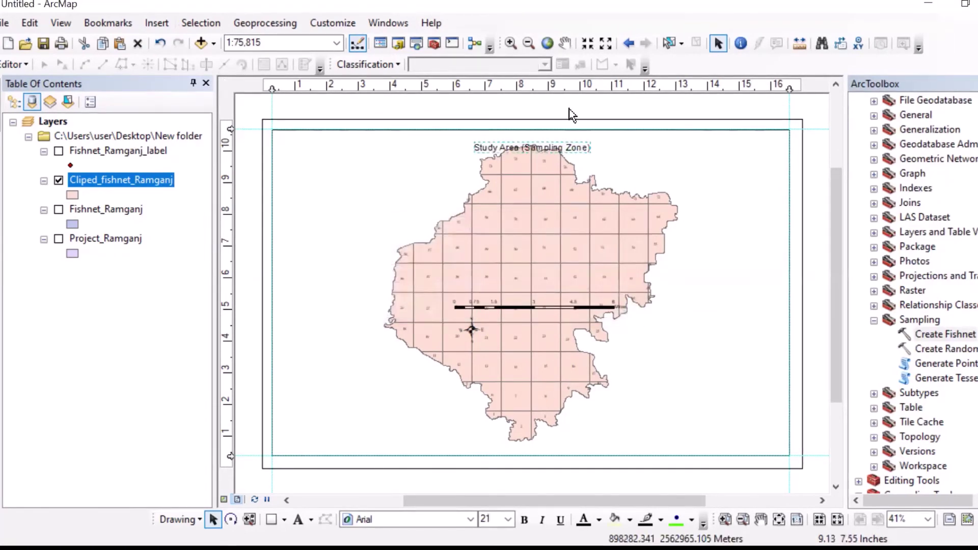
# Pan the fishnet map downward inside the data frame, clear of the title
pyautogui.click(565, 43)
pyautogui.moveTo(545, 178)
pyautogui.mouseDown()
pyautogui.moveTo(547, 240)
pyautogui.moveTo(557, 207)
pyautogui.mouseUp()
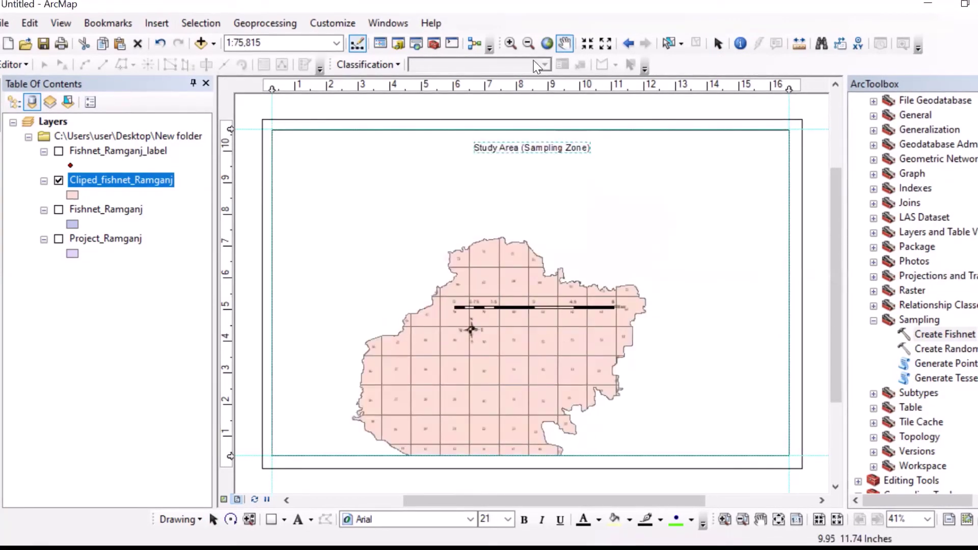
pyautogui.click(528, 43)
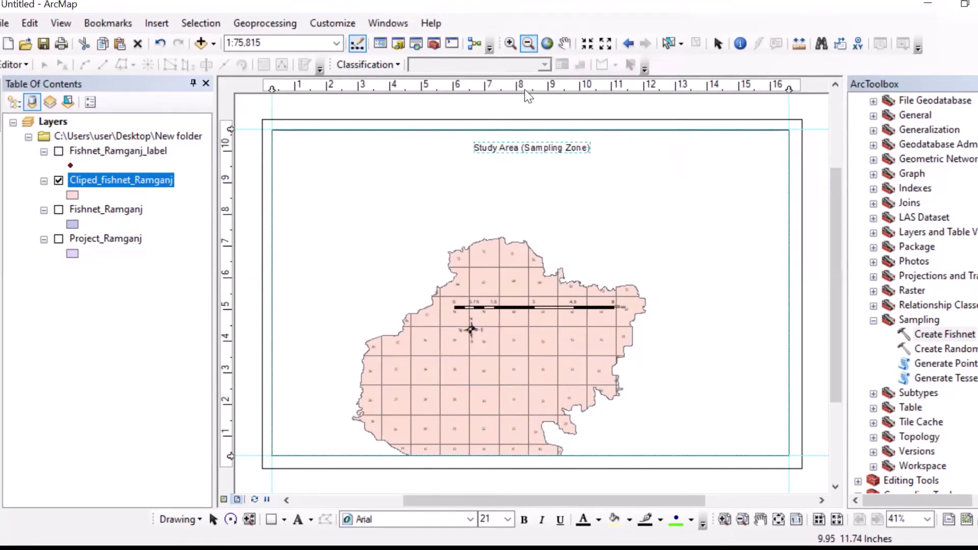
# Move the title to the data frame's upper-right corner and pan the whole fishnet map into the frame's left part
pyautogui.click(718, 43)
pyautogui.click(573, 149)
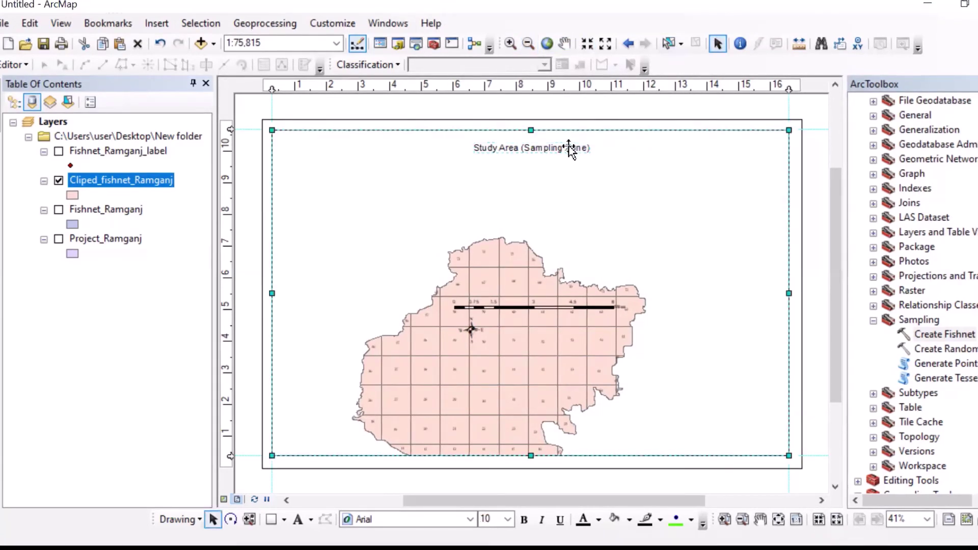
pyautogui.click(553, 149)
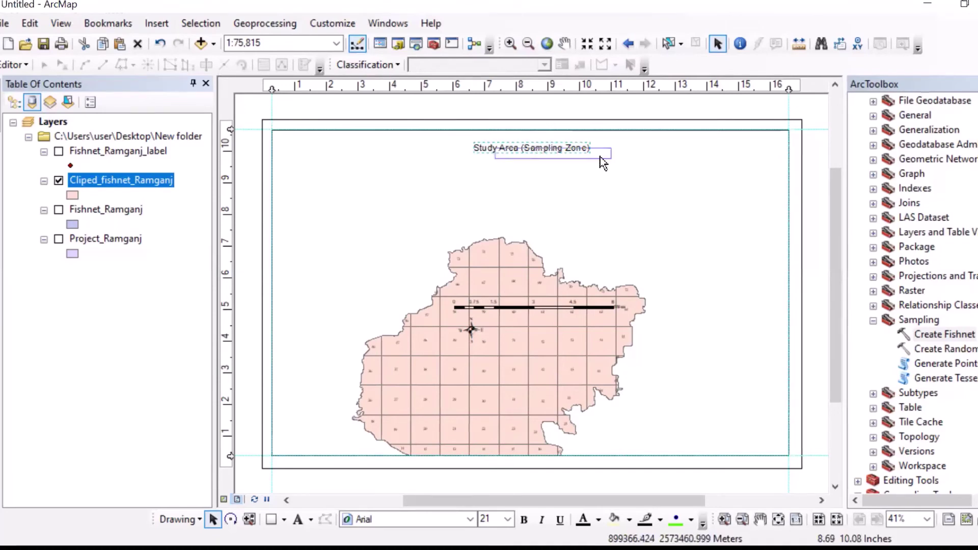
pyautogui.click(564, 43)
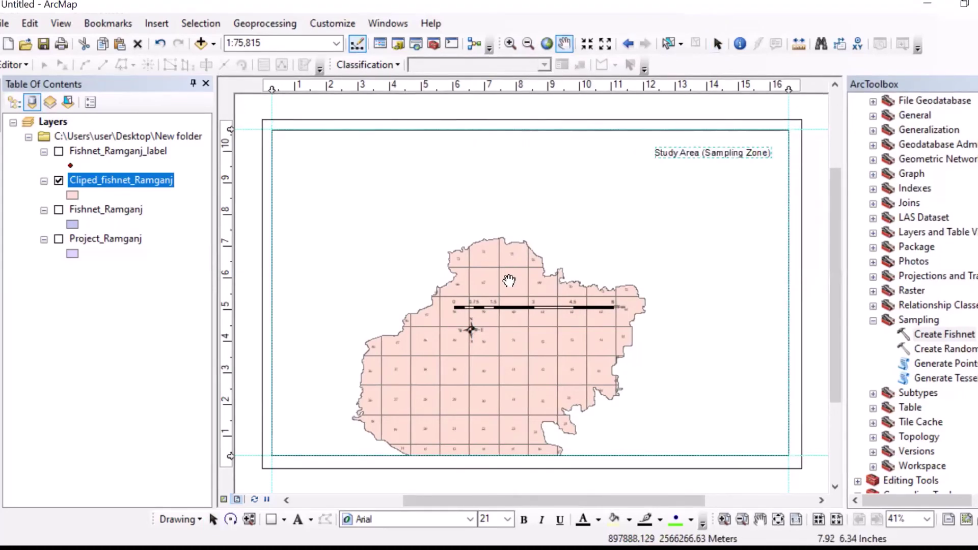
pyautogui.moveTo(508, 241); pyautogui.dragTo(478, 198)
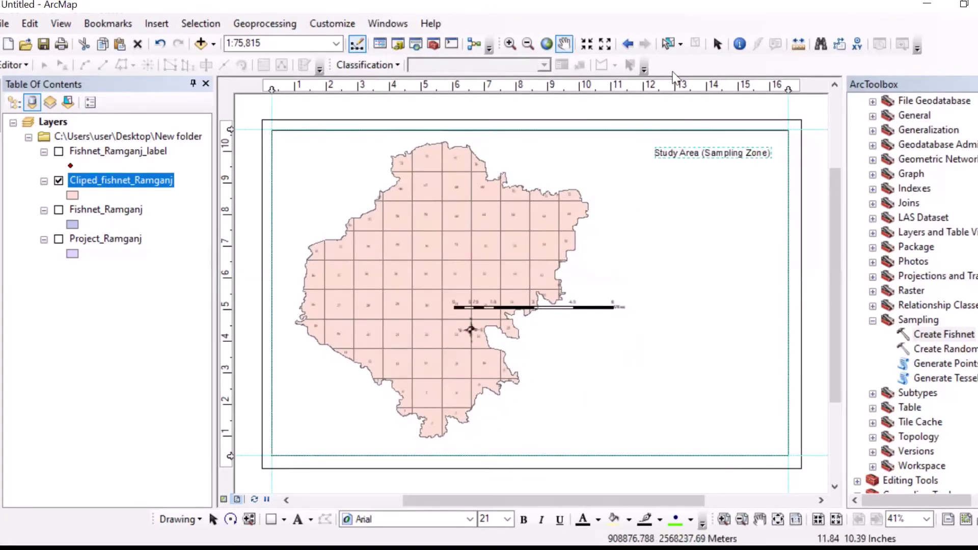
# Move the scale bar and the north arrow into the empty area right of the map, with the arrow above the bar
pyautogui.click(717, 44)
pyautogui.click(568, 308)
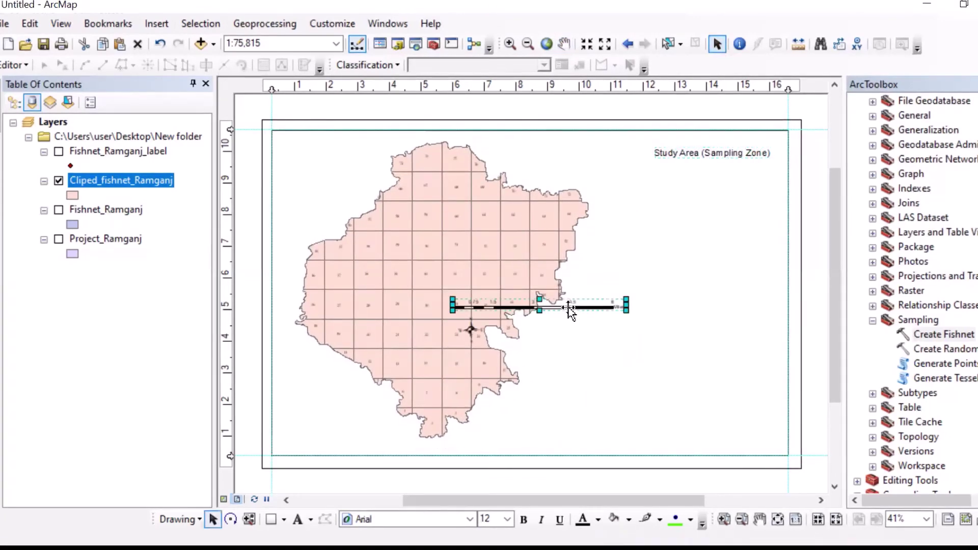
pyautogui.moveTo(608, 316); pyautogui.dragTo(763, 306)
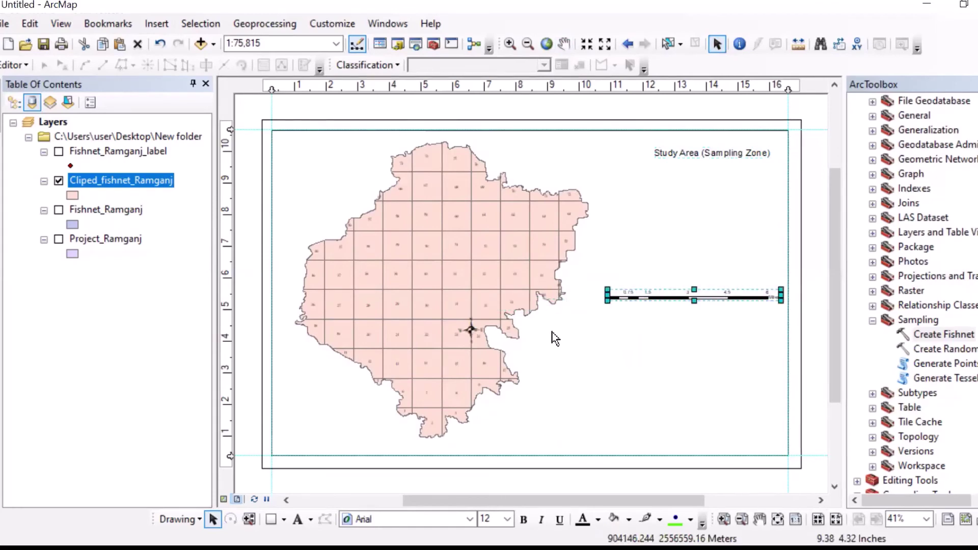
pyautogui.click(473, 332)
pyautogui.moveTo(471, 332); pyautogui.dragTo(694, 255)
# Open the map title's text symbol settings and set its font to Times New Roman
pyautogui.click(696, 156)
pyautogui.rightClick(696, 156)
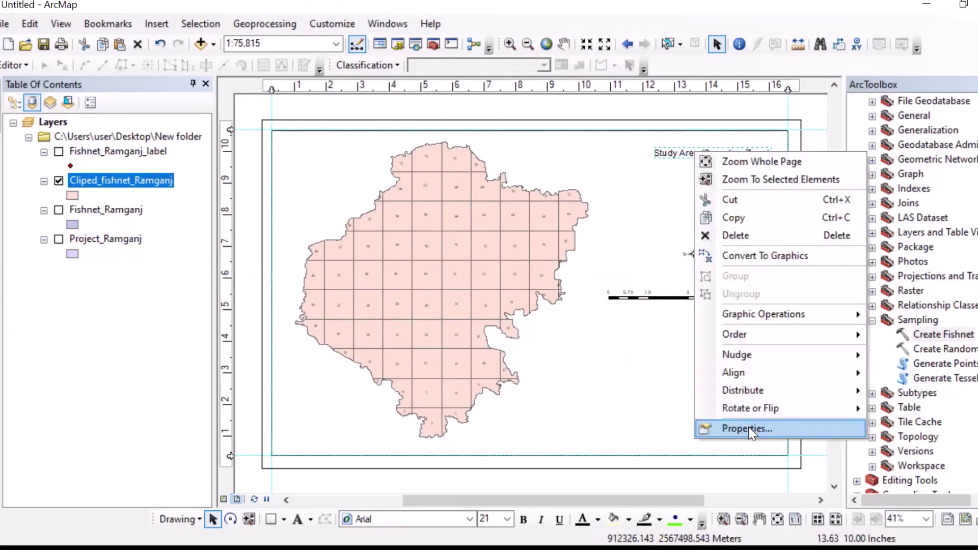
pyautogui.click(743, 426)
pyautogui.click(584, 378)
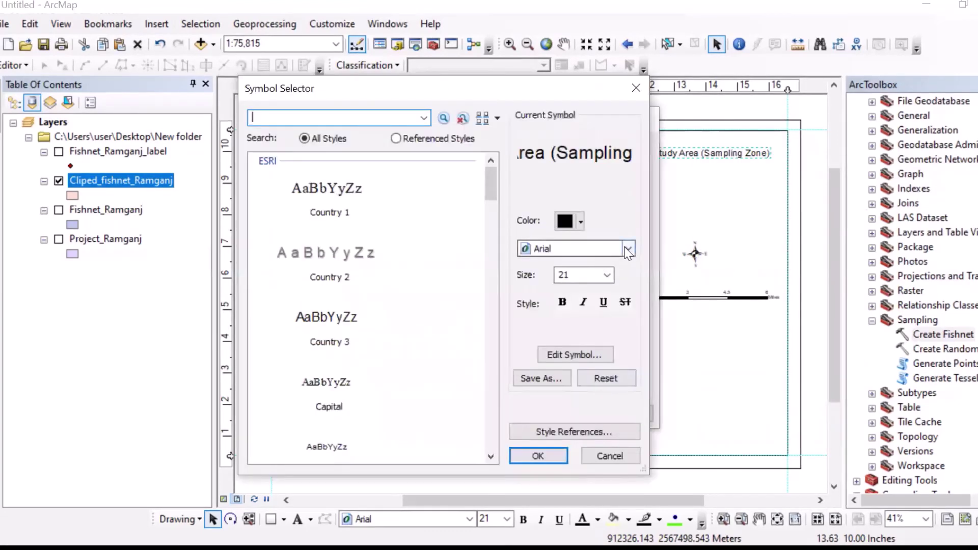
pyautogui.click(627, 249)
pyautogui.write('ti')
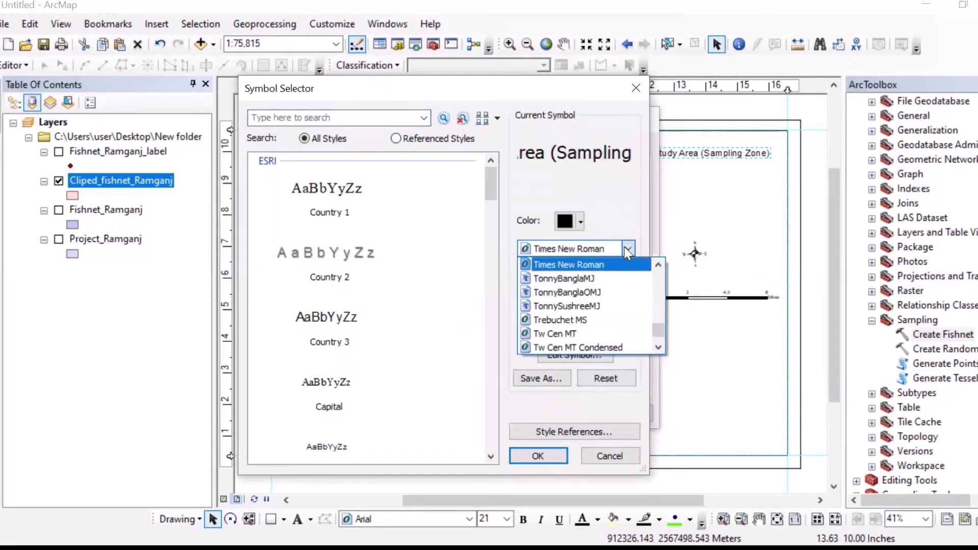
pyautogui.press('Return')
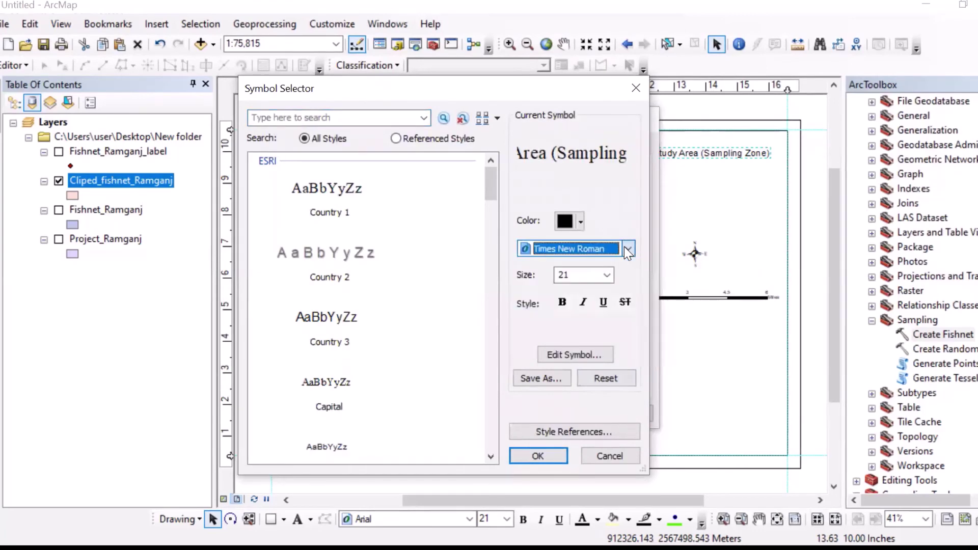
# Set the map title's text size to 48 and apply the new symbol
pyautogui.click(607, 275)
pyautogui.click(571, 353)
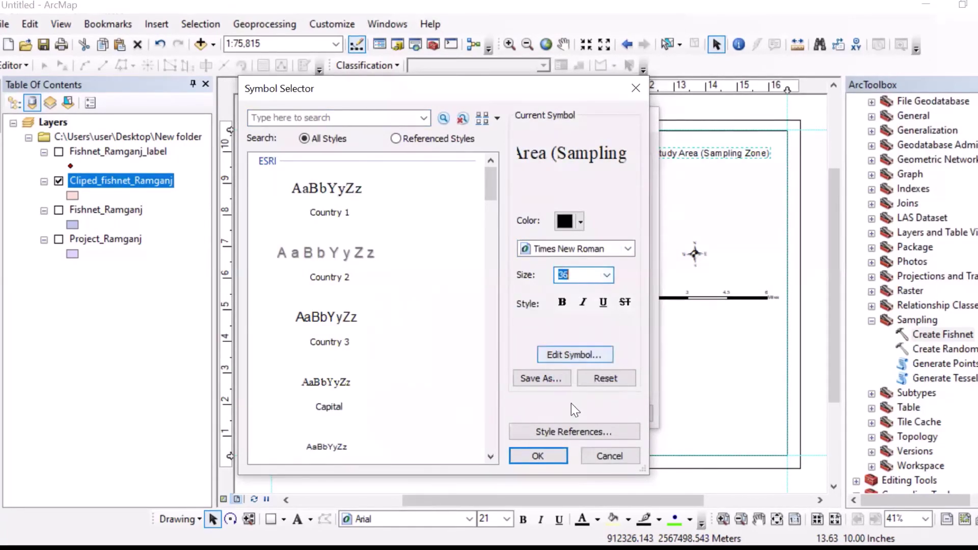
pyautogui.click(607, 275)
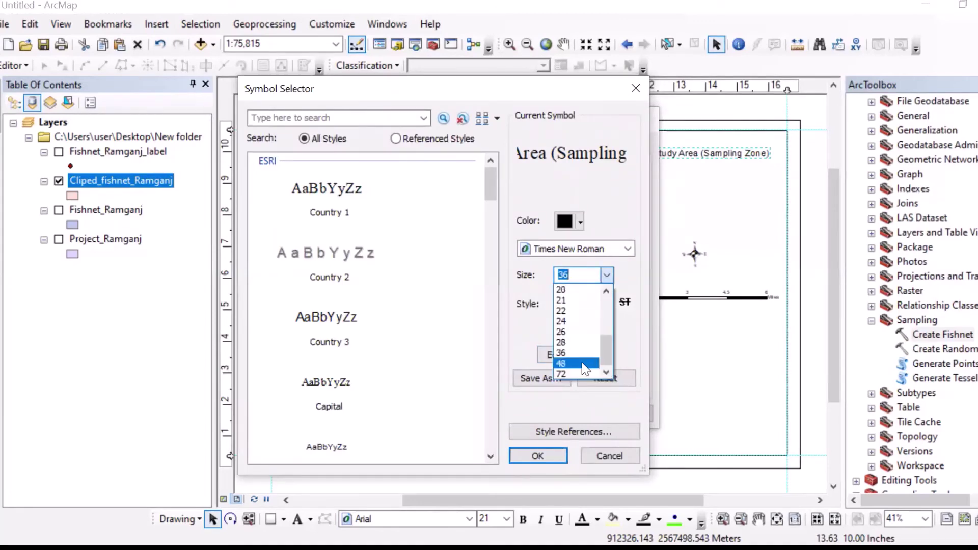
pyautogui.click(582, 363)
pyautogui.click(548, 457)
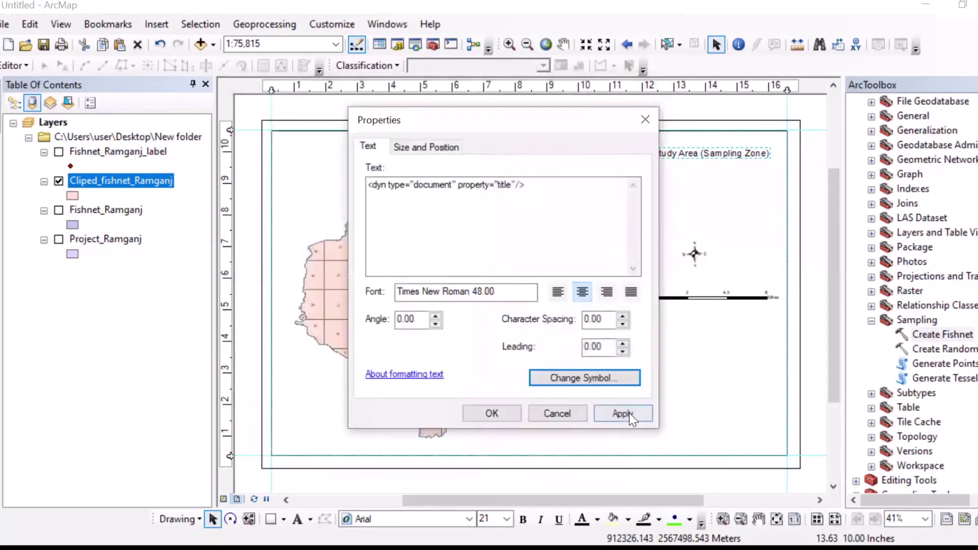
pyautogui.click(629, 412)
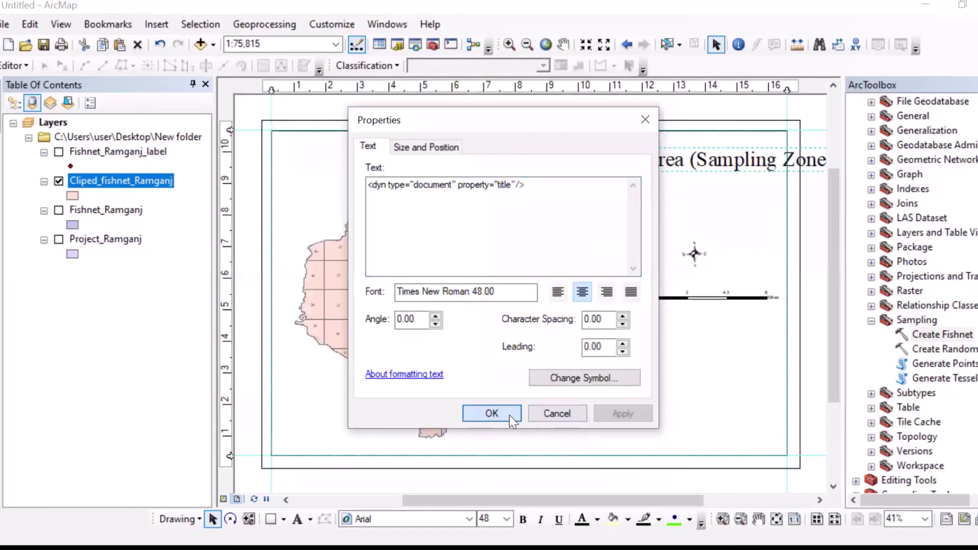
pyautogui.click(510, 415)
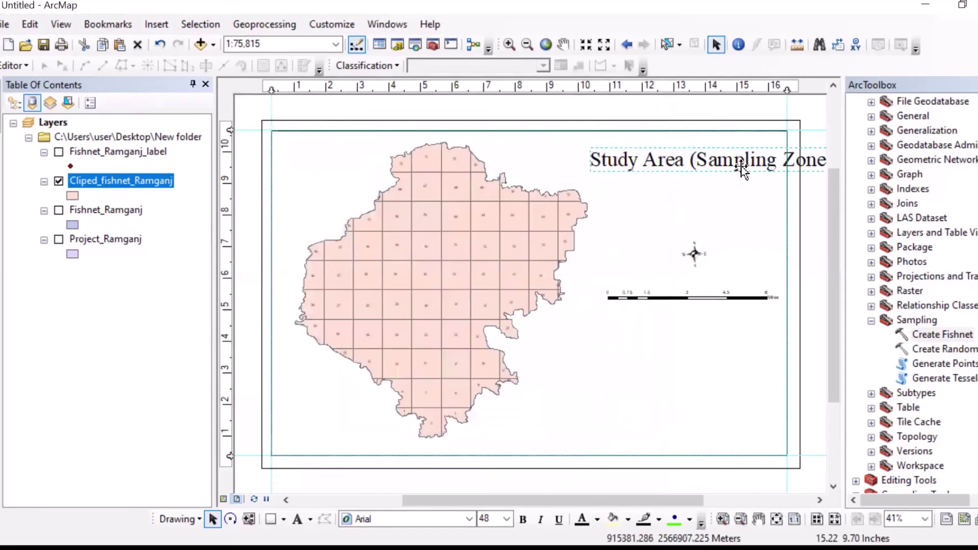
# Move the title fully inside the data frame's upper-right corner and enlarge the north arrow to a size of about 128
pyautogui.click(670, 169)
pyautogui.click(694, 254)
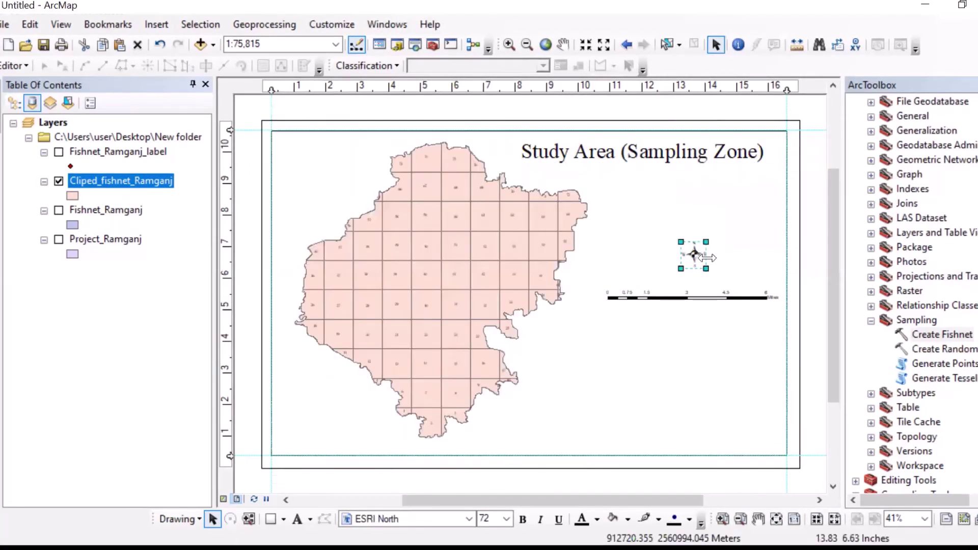
pyautogui.moveTo(706, 242); pyautogui.dragTo(740, 257)
pyautogui.doubleClick(734, 255)
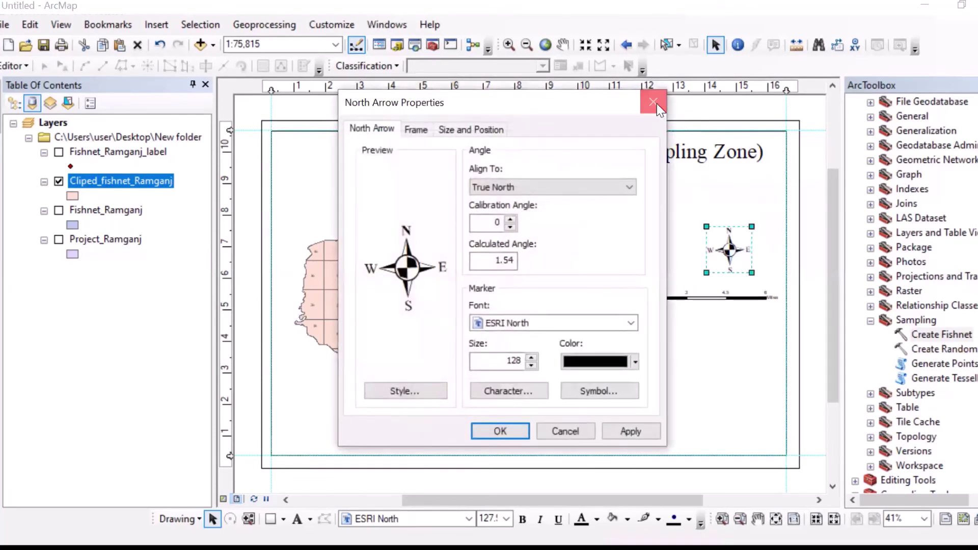
pyautogui.click(656, 103)
# Configure the scale bar with 3 divisions, 3 subdivisions, Kilometers as division units and the label km
pyautogui.click(686, 299)
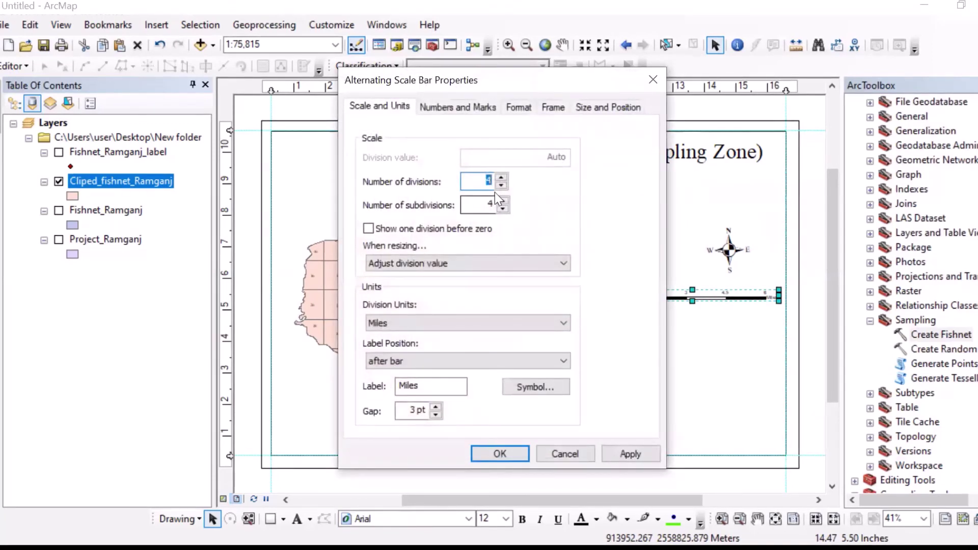
pyautogui.click(502, 209)
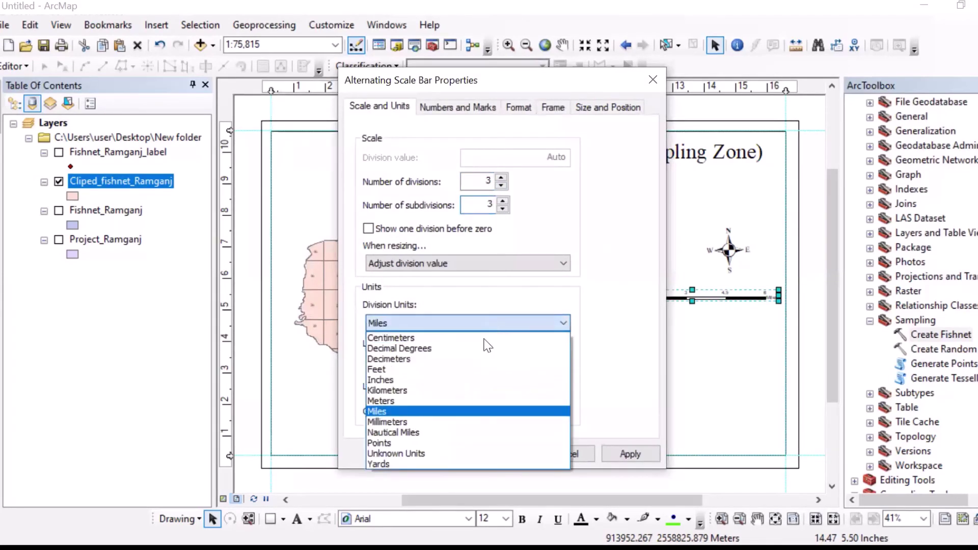
pyautogui.click(451, 390)
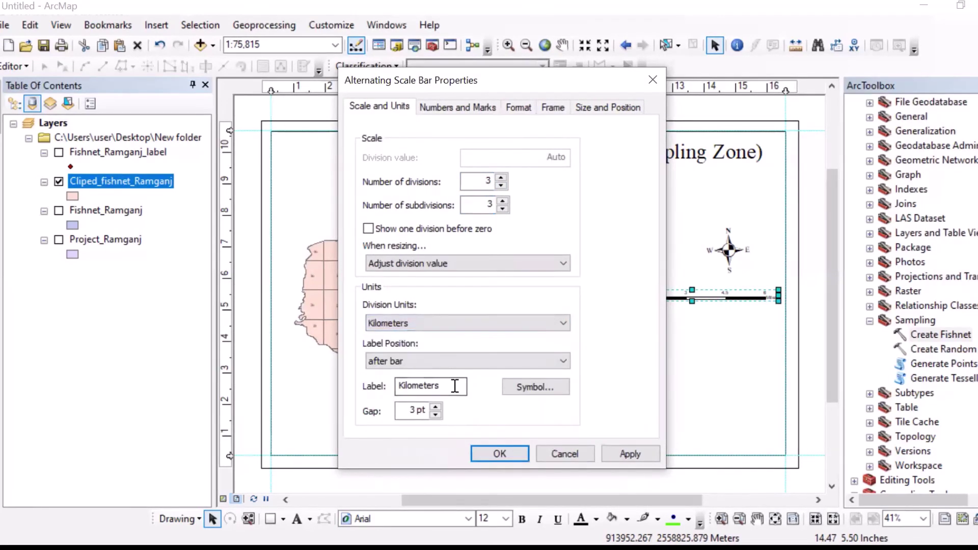
pyautogui.moveTo(449, 386); pyautogui.dragTo(400, 387)
pyautogui.write('km')
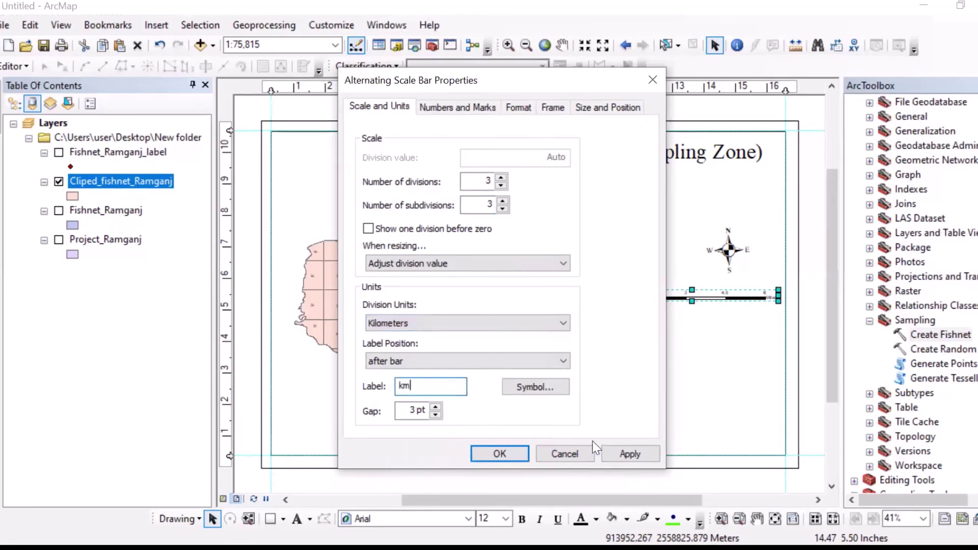
pyautogui.click(630, 454)
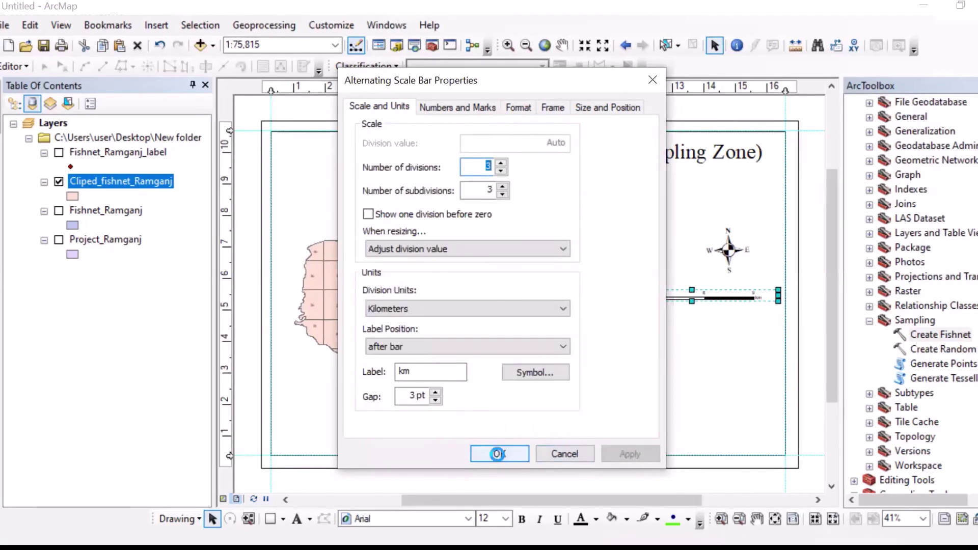
pyautogui.click(498, 454)
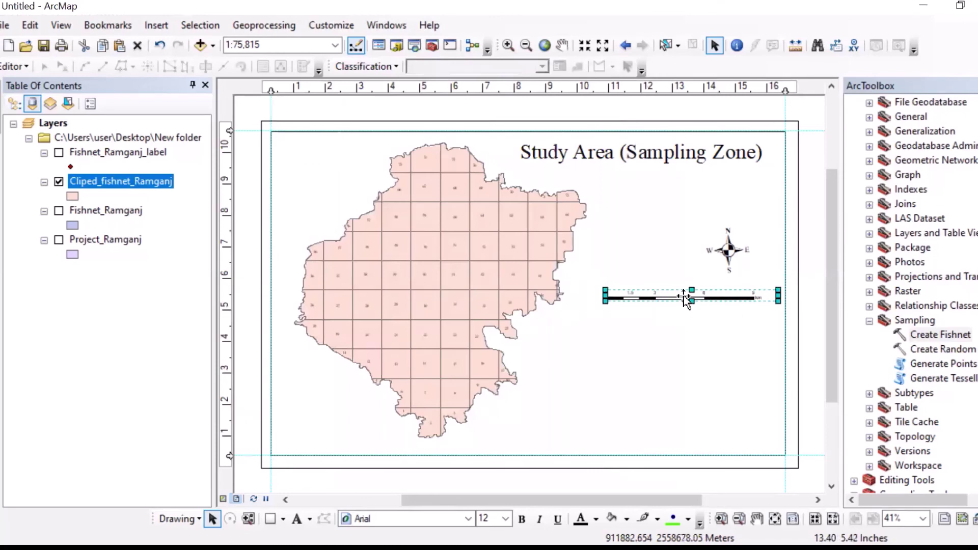
# Enlarge the scale bar until it spans 12 km and place it lower in the empty area right of the map
pyautogui.moveTo(684, 296); pyautogui.dragTo(683, 308)
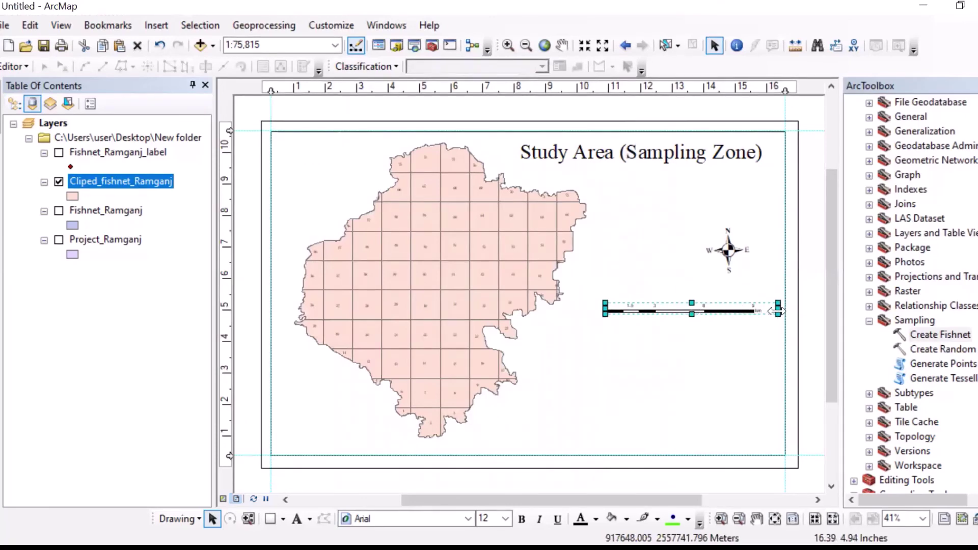
pyautogui.moveTo(778, 311)
pyautogui.mouseDown()
pyautogui.moveTo(703, 313)
pyautogui.moveTo(779, 312)
pyautogui.mouseUp()
pyautogui.moveTo(675, 307); pyautogui.dragTo(677, 301)
pyautogui.click(692, 339)
pyautogui.click(772, 311)
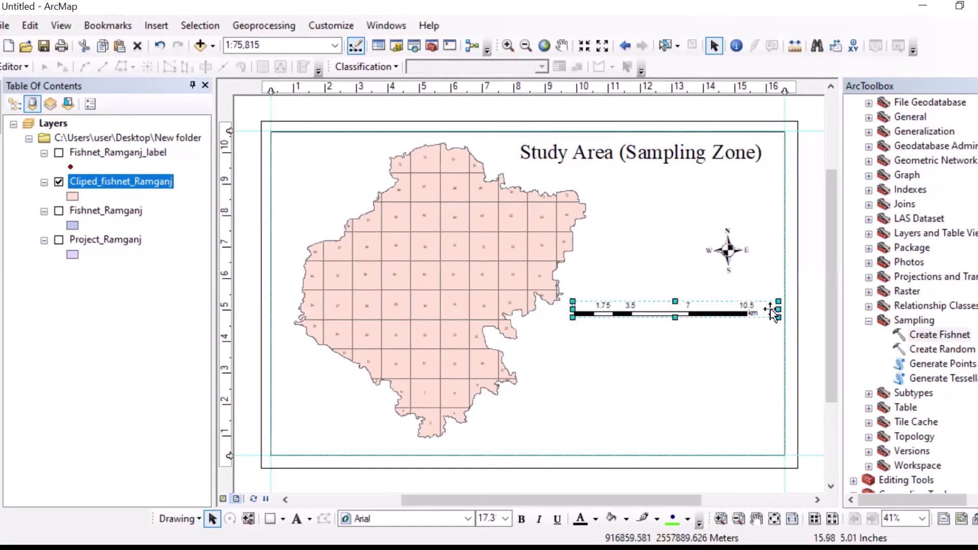
pyautogui.moveTo(772, 312)
pyautogui.mouseDown()
pyautogui.moveTo(749, 312)
pyautogui.moveTo(778, 309)
pyautogui.mouseUp()
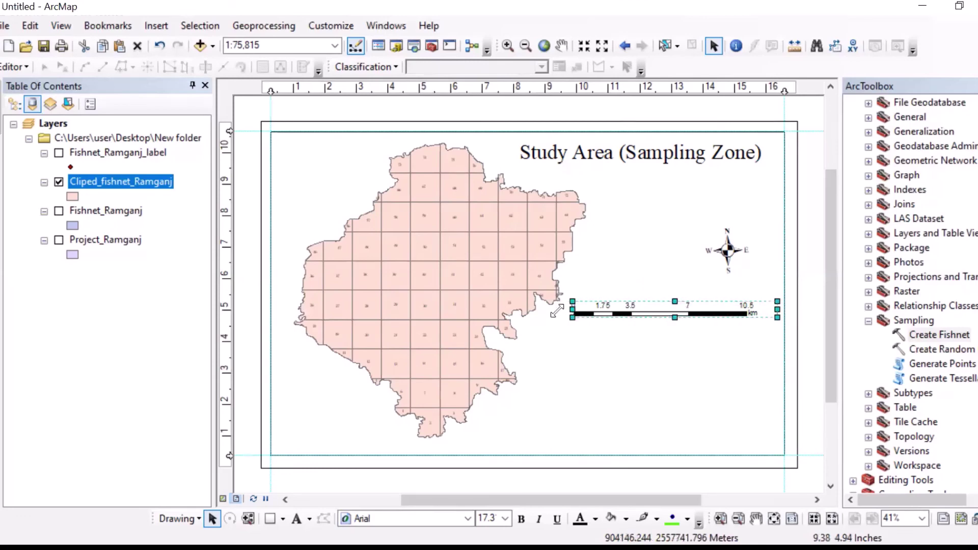
pyautogui.moveTo(556, 311); pyautogui.dragTo(556, 311)
pyautogui.click(669, 338)
pyautogui.click(655, 316)
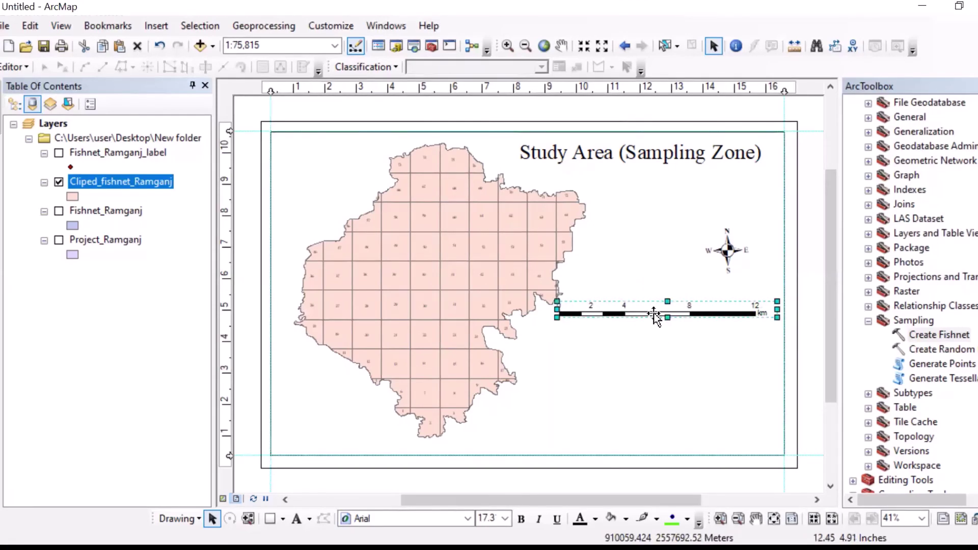
pyautogui.moveTo(655, 316); pyautogui.dragTo(668, 338)
# Move the north arrow down to just above the right end of the scale bar
pyautogui.click(721, 193)
pyautogui.click(728, 258)
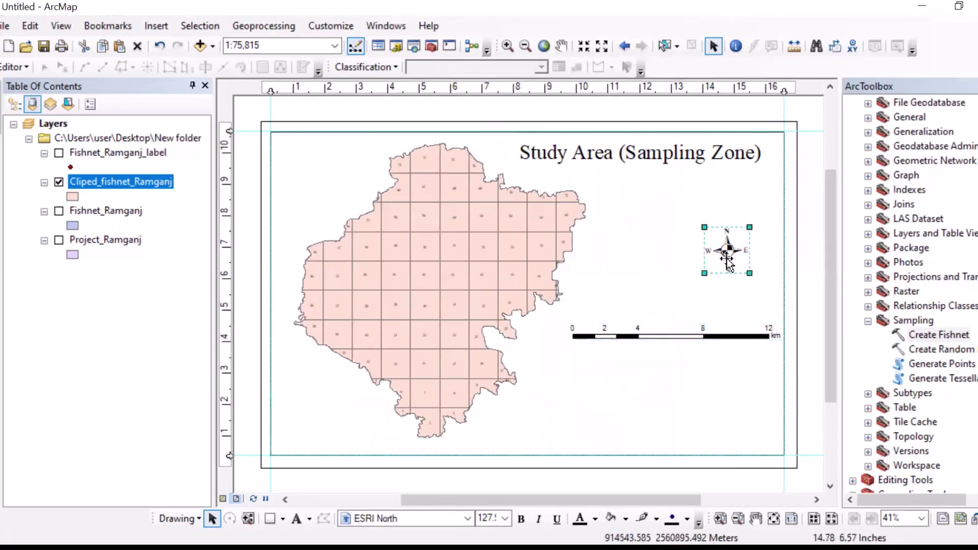
pyautogui.moveTo(728, 258); pyautogui.dragTo(739, 300)
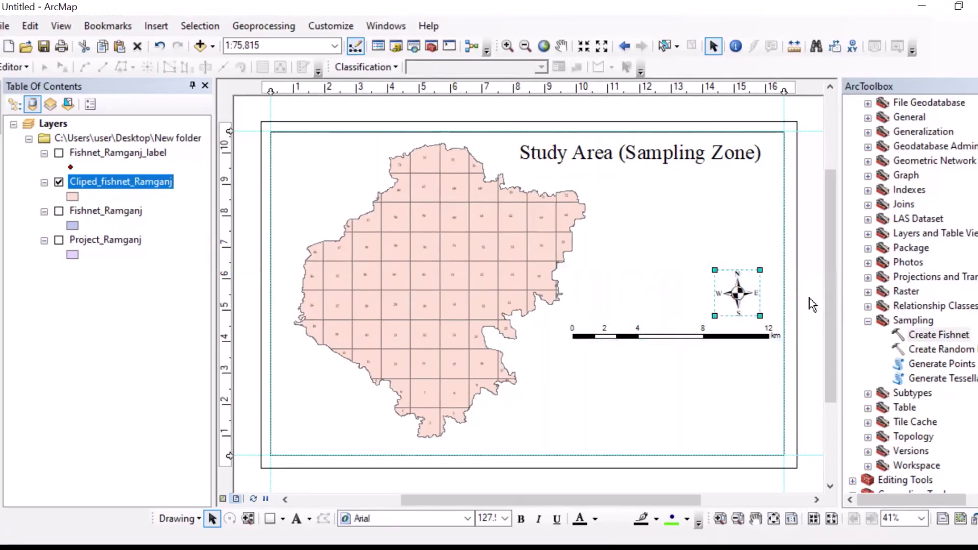
pyautogui.click(809, 298)
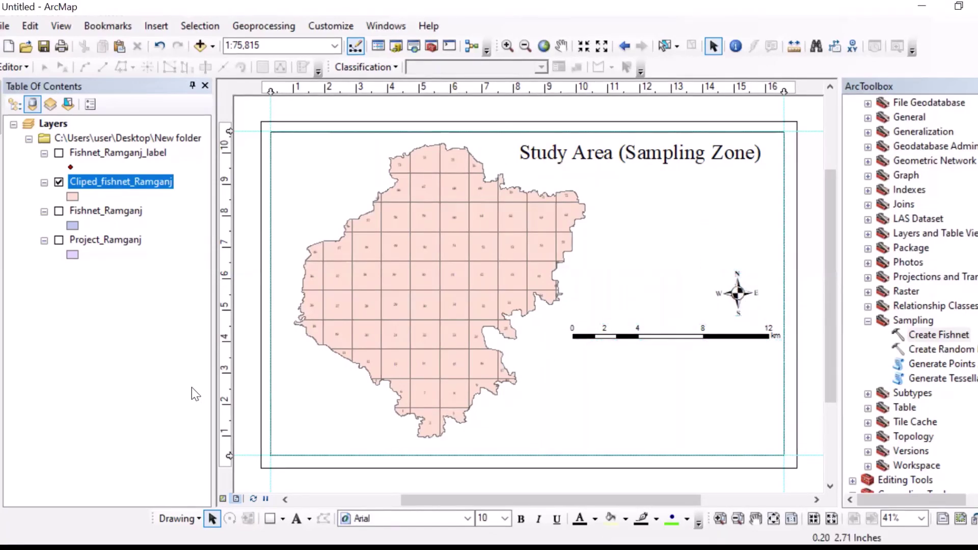
# Start exporting the map layout as a JPEG and set its resolution to 350 dpi
pyautogui.click(618, 227)
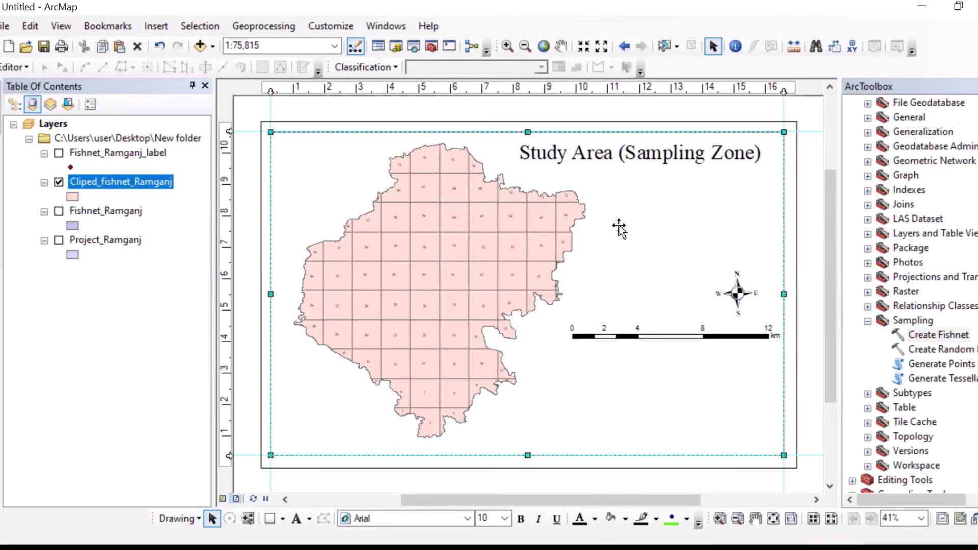
pyautogui.click(8, 26)
pyautogui.click(74, 271)
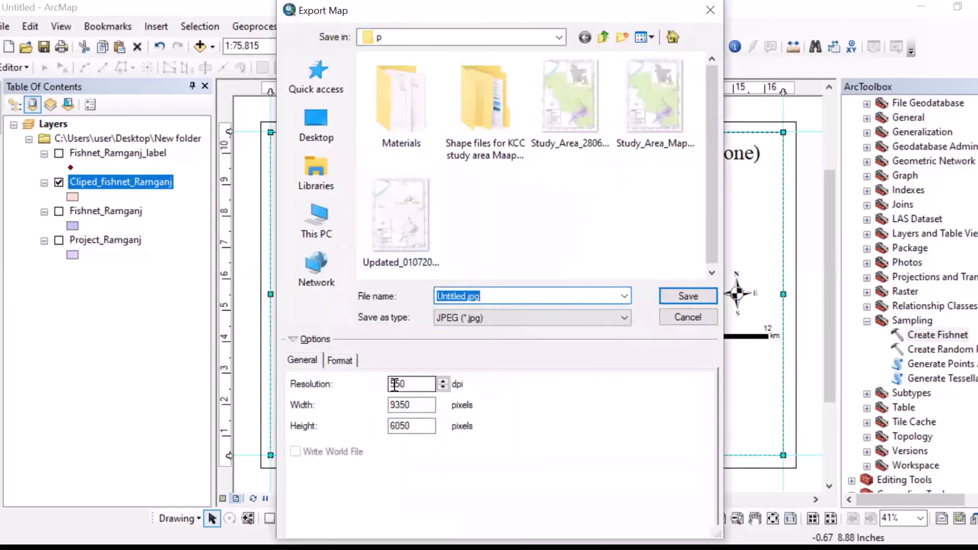
pyautogui.moveTo(396, 384); pyautogui.dragTo(372, 385)
pyautogui.write('3')
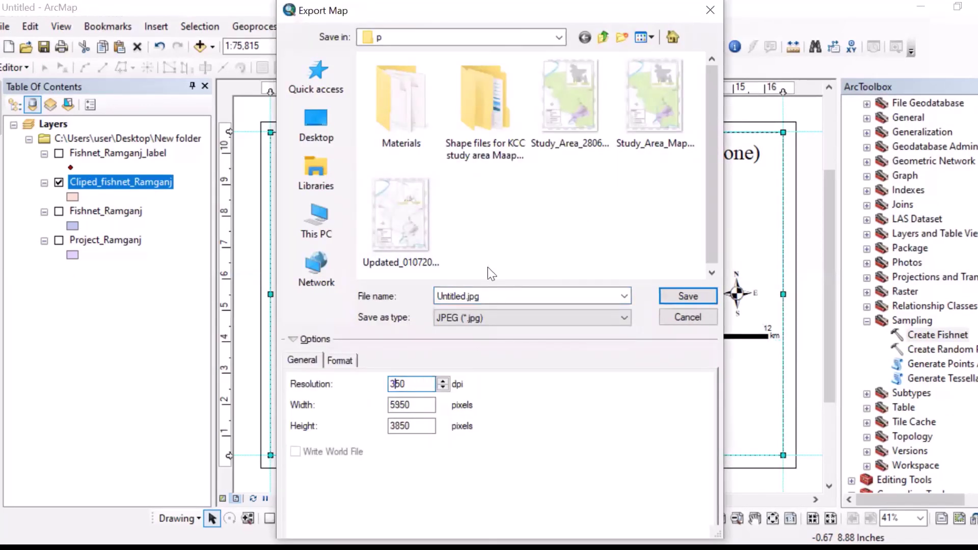
# Save the exported map in New folder on the Desktop under the file name Sampling Zone
pyautogui.click(316, 125)
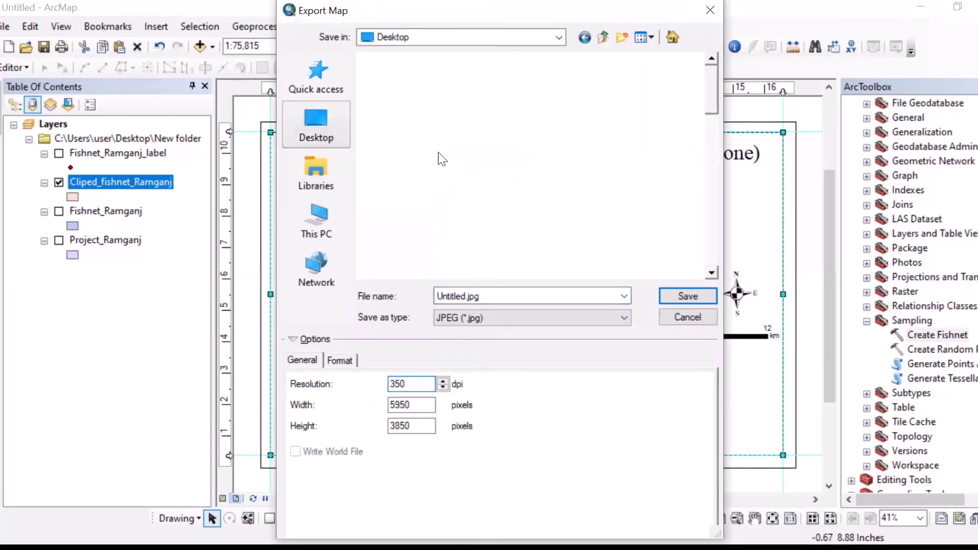
pyautogui.scroll(-8, 519, 173)
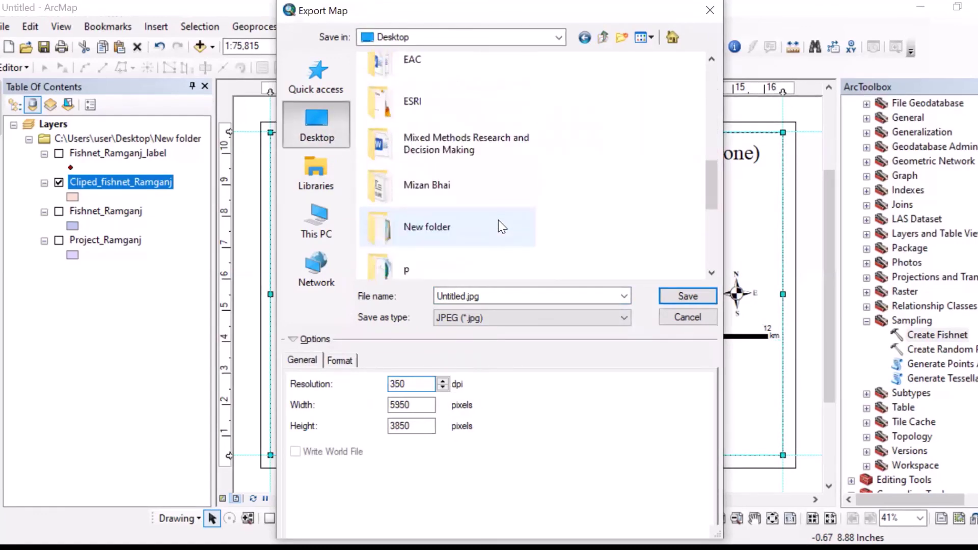
pyautogui.doubleClick(437, 127)
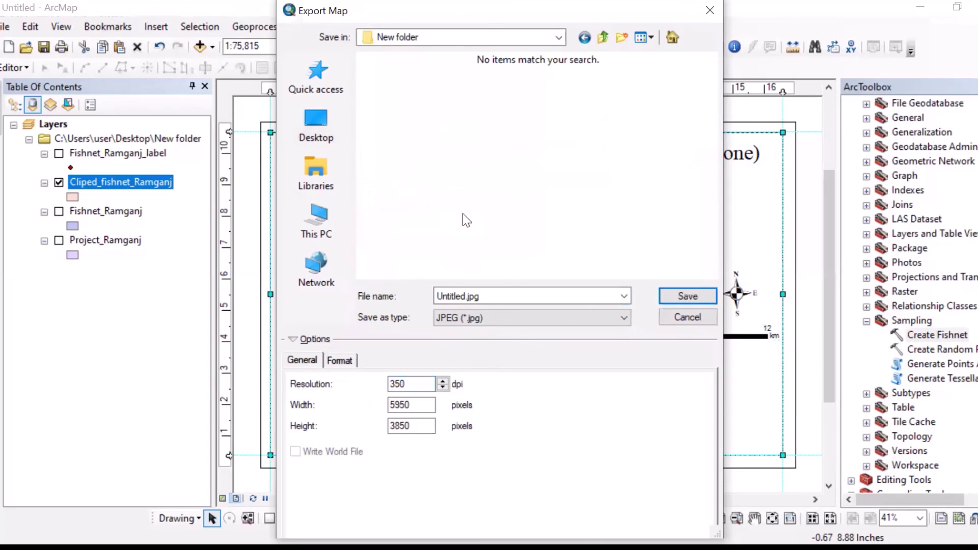
pyautogui.doubleClick(514, 299)
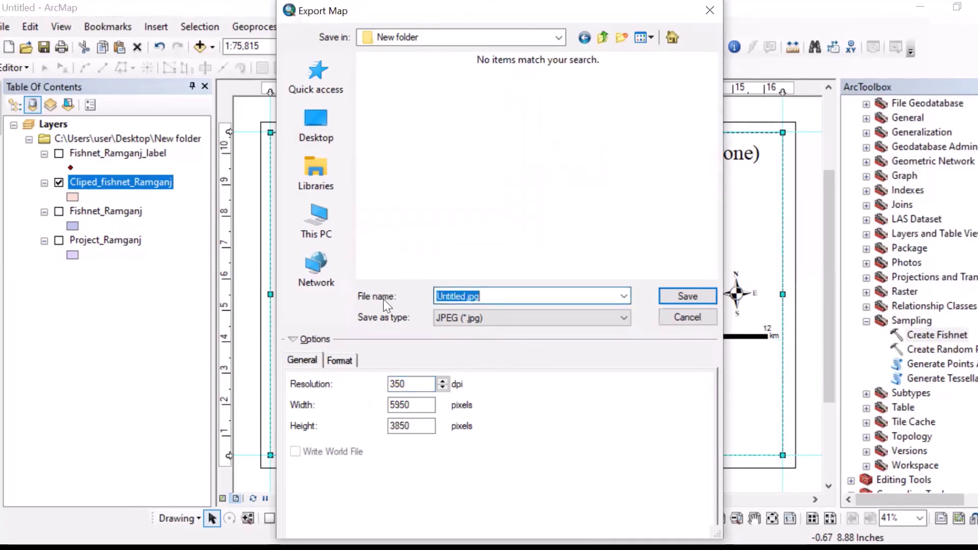
pyautogui.write('Samplin')
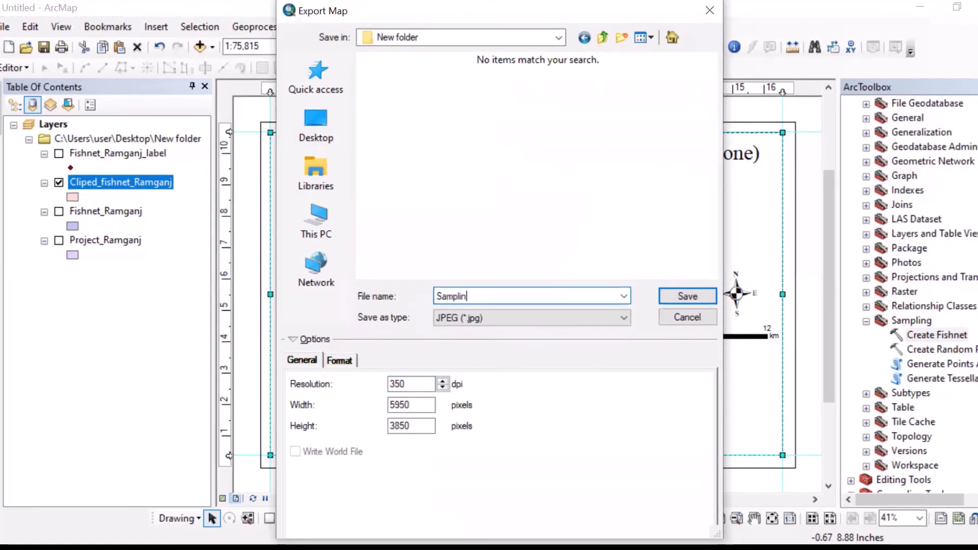
pyautogui.write('g Zone')
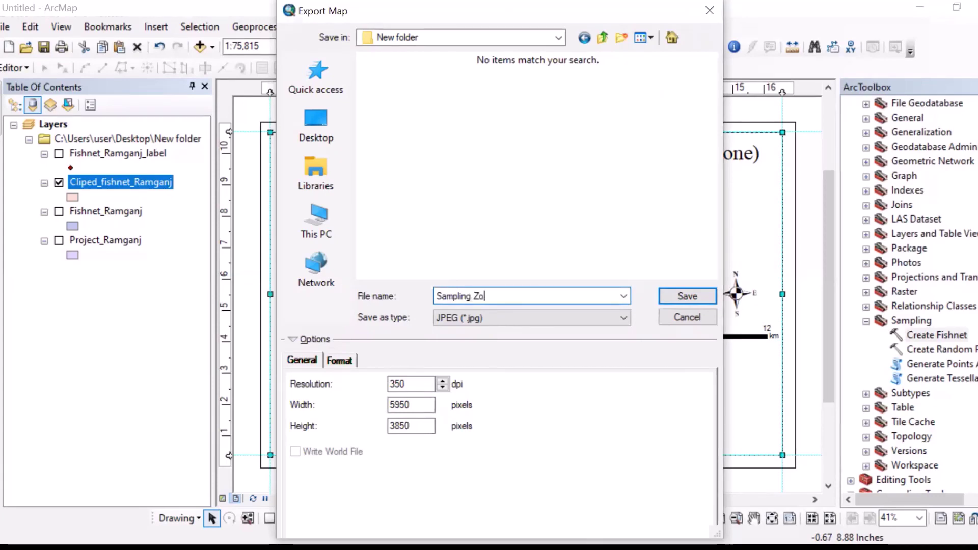
pyautogui.click(679, 302)
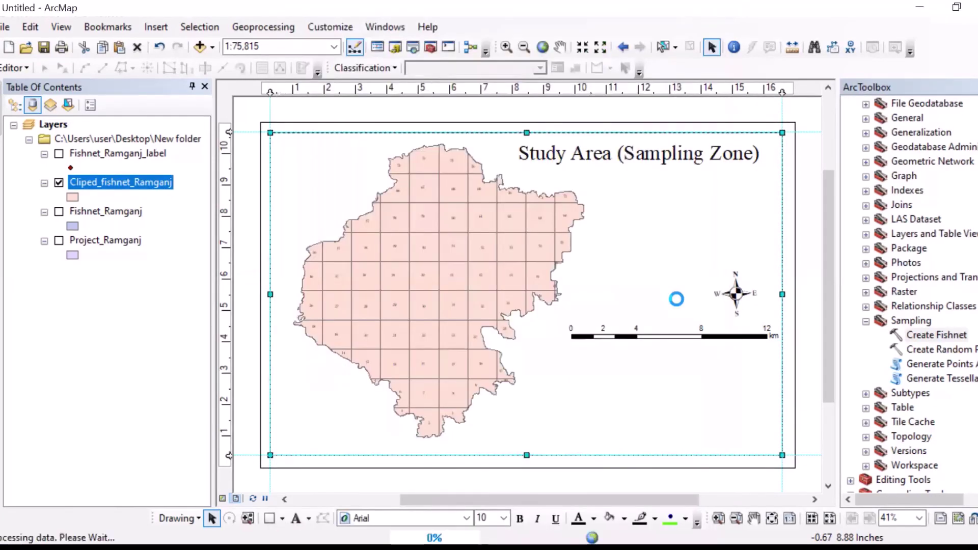